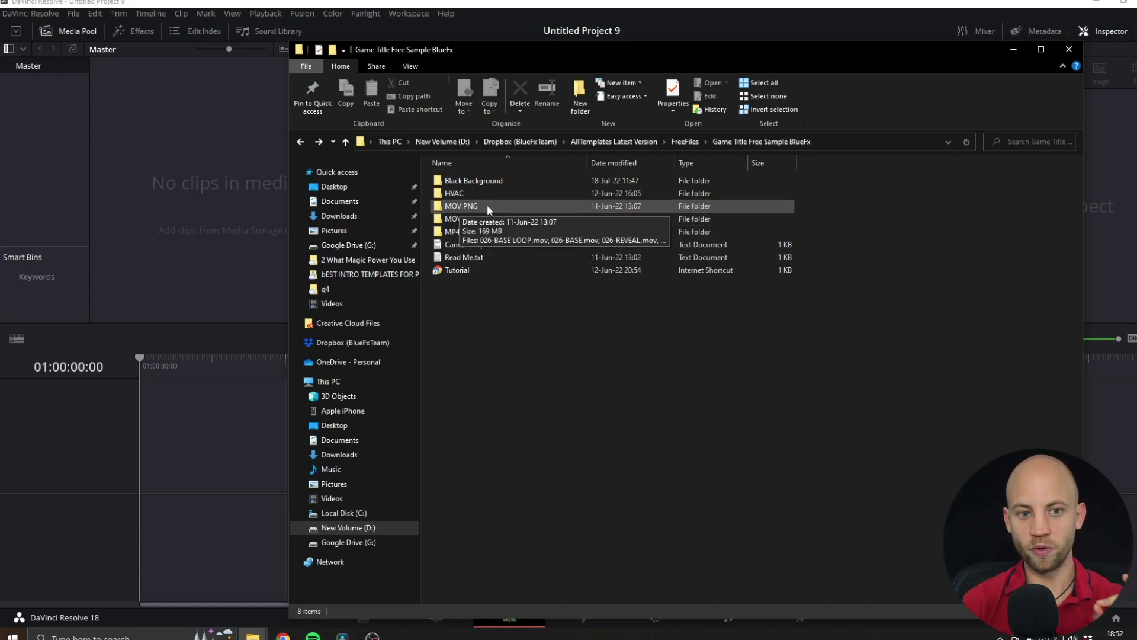
Step: Import the four 026 .mov clips from the MOV PNG folder into Resolve's Media Pool
{"action": "double_click", "coordinate": [463, 205]}
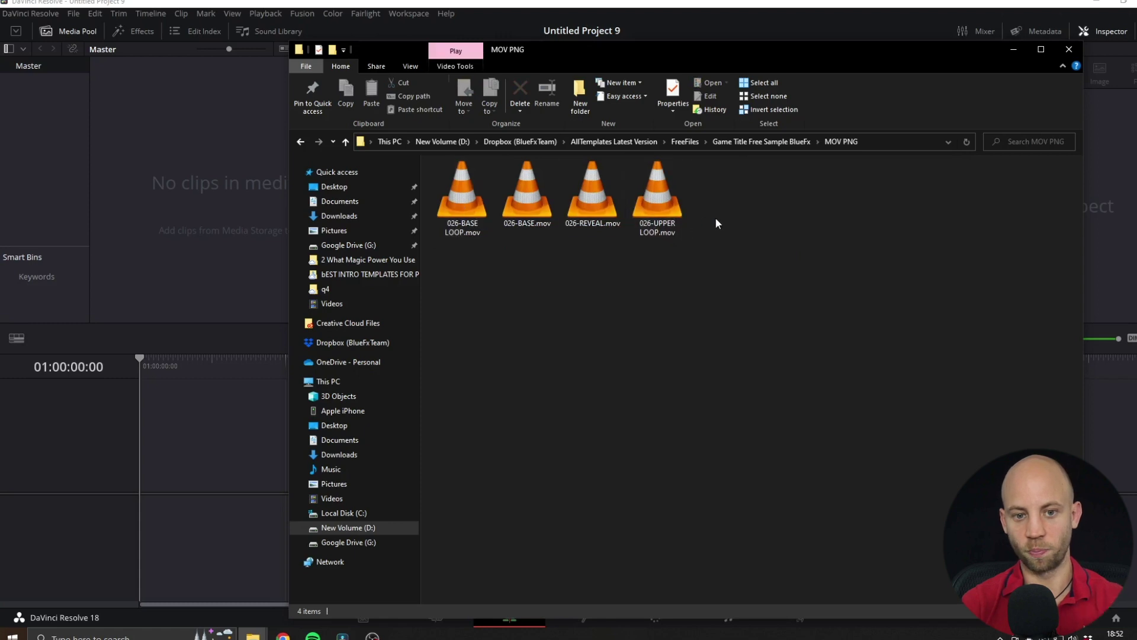
{"action": "left_click_drag", "start_coordinate": [809, 208], "coordinate": [143, 150]}
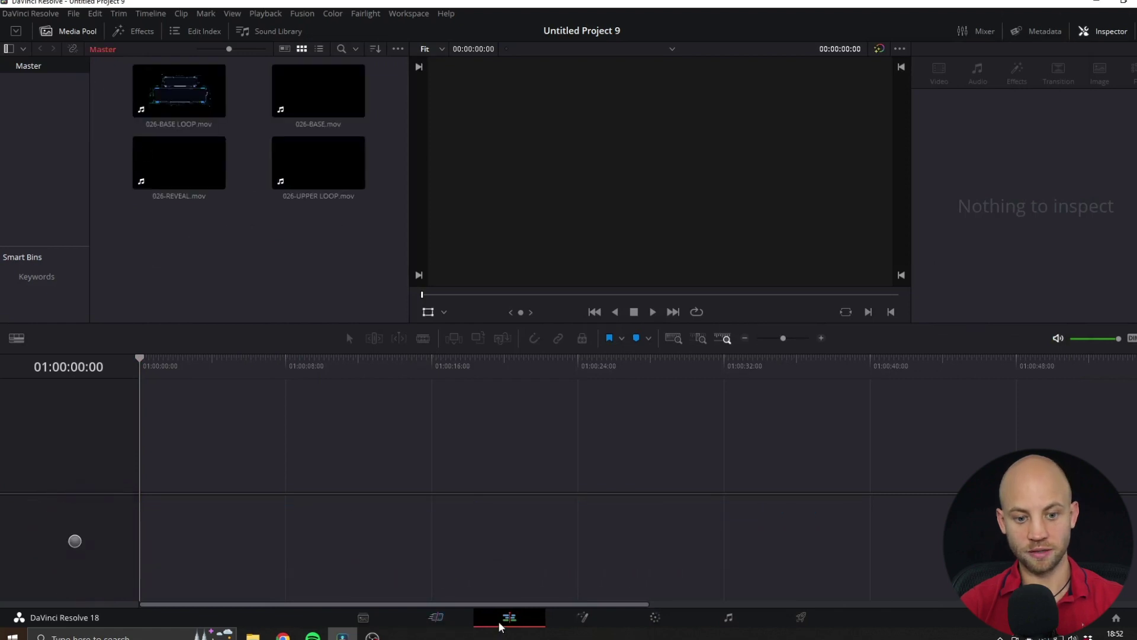
{"action": "left_click", "coordinate": [438, 620]}
Step: On the Edit page, place 026-BASE.mov then 026-BASE LOOP.mov back-to-back on Video 1
{"action": "left_click", "coordinate": [495, 622]}
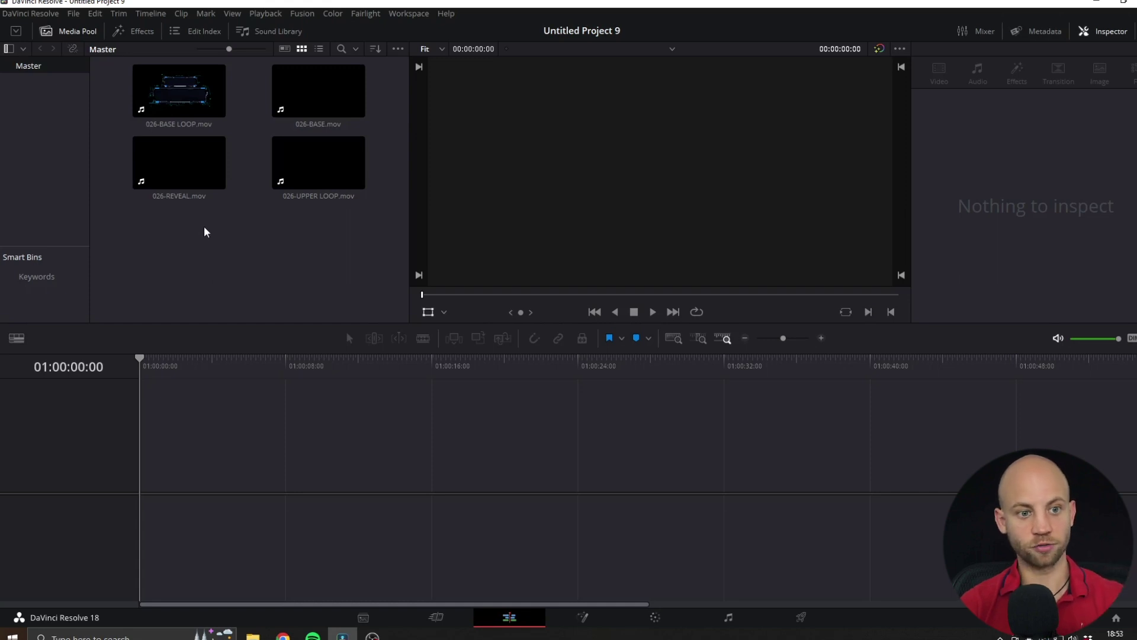
{"action": "left_click_drag", "start_coordinate": [312, 84], "coordinate": [140, 483]}
{"action": "left_click_drag", "start_coordinate": [165, 89], "coordinate": [173, 501]}
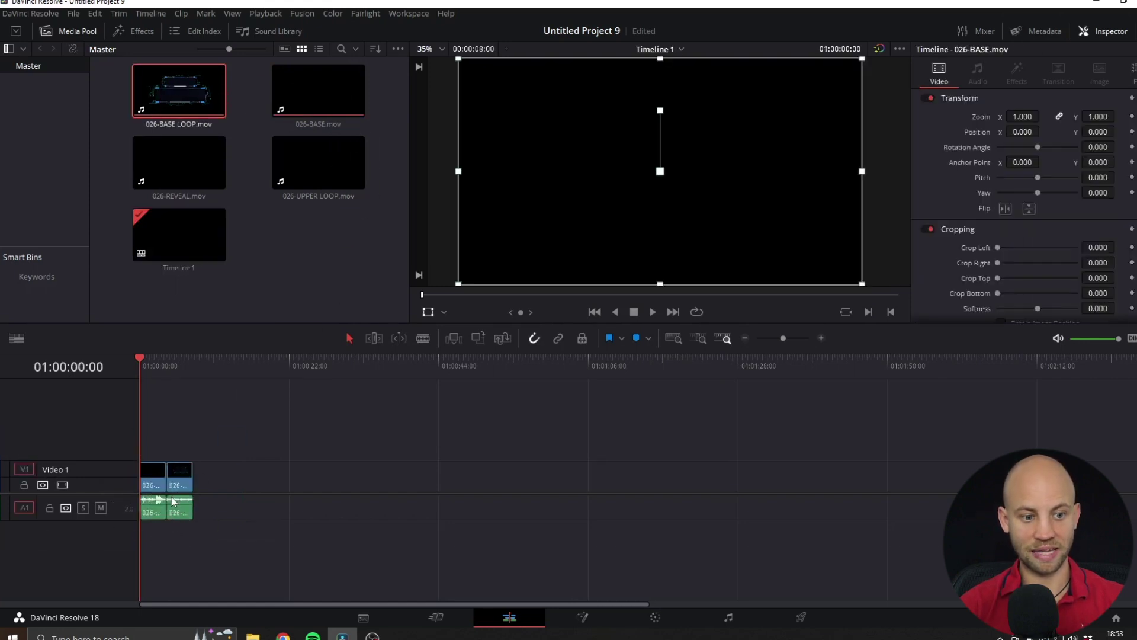
{"action": "right_click", "coordinate": [83, 418]}
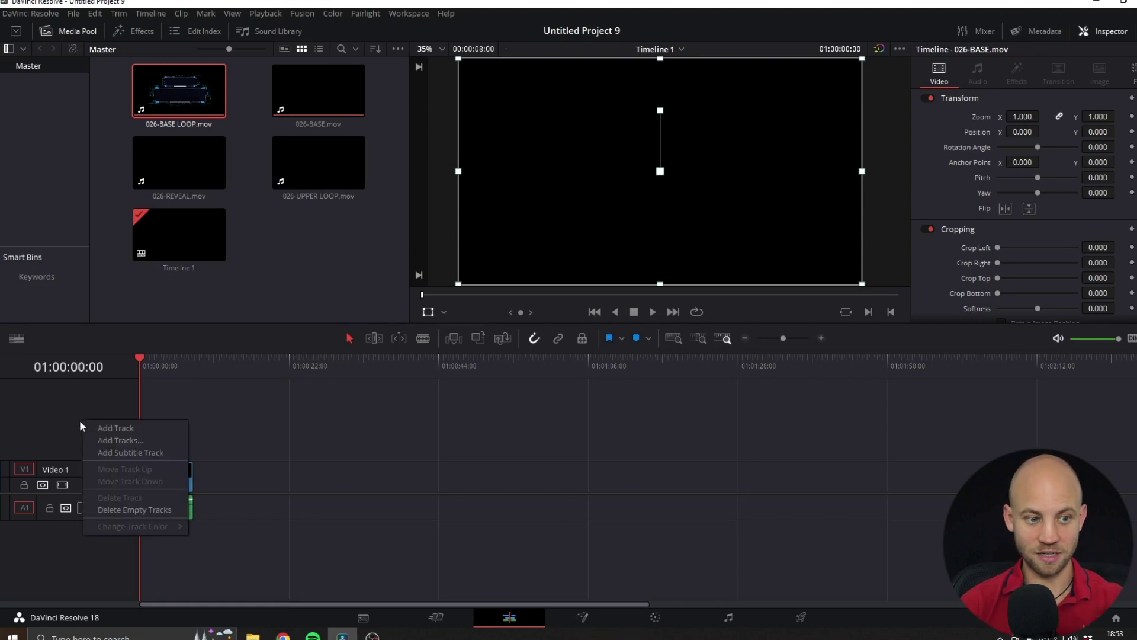
Step: Add Video 2 and Video 3 tracks to Timeline 1
{"action": "left_click", "coordinate": [97, 429]}
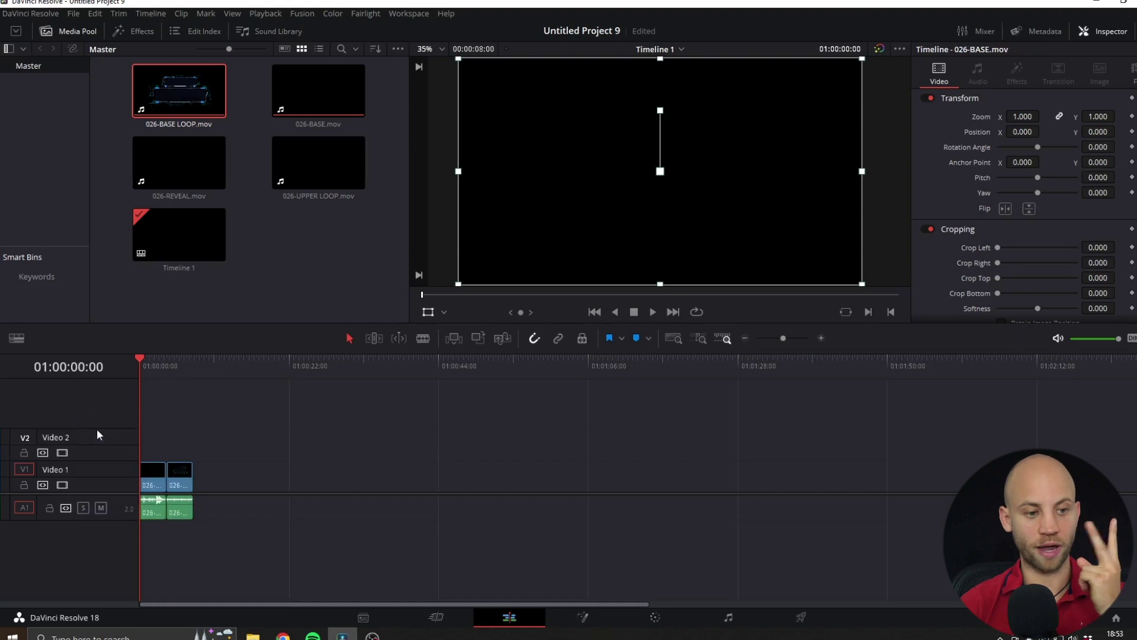
{"action": "right_click", "coordinate": [75, 409]}
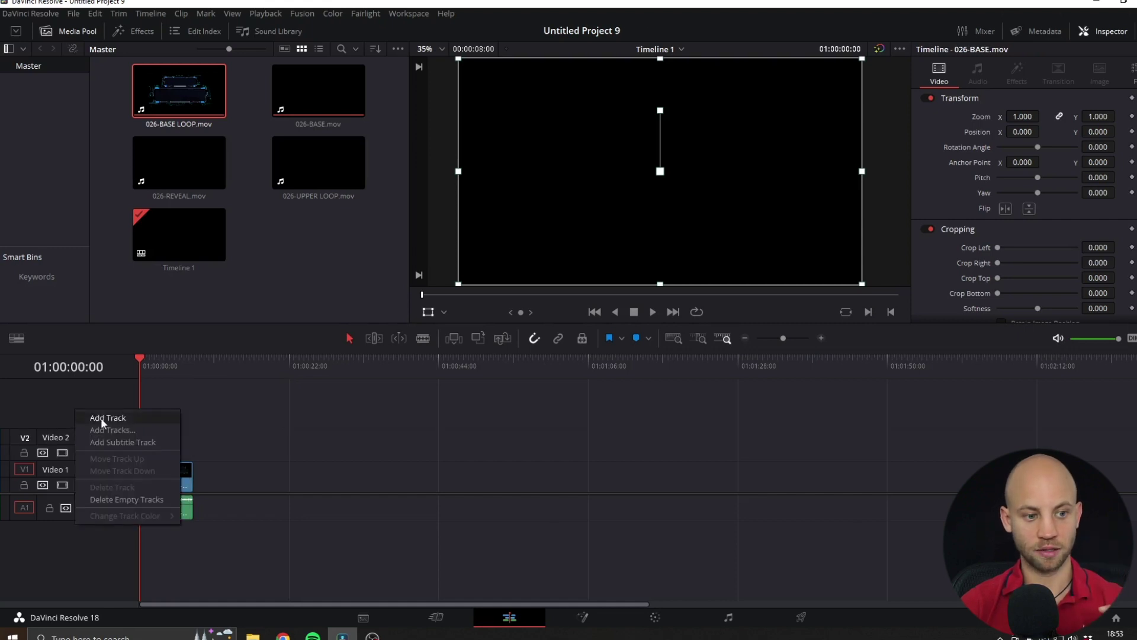
{"action": "left_click", "coordinate": [101, 417]}
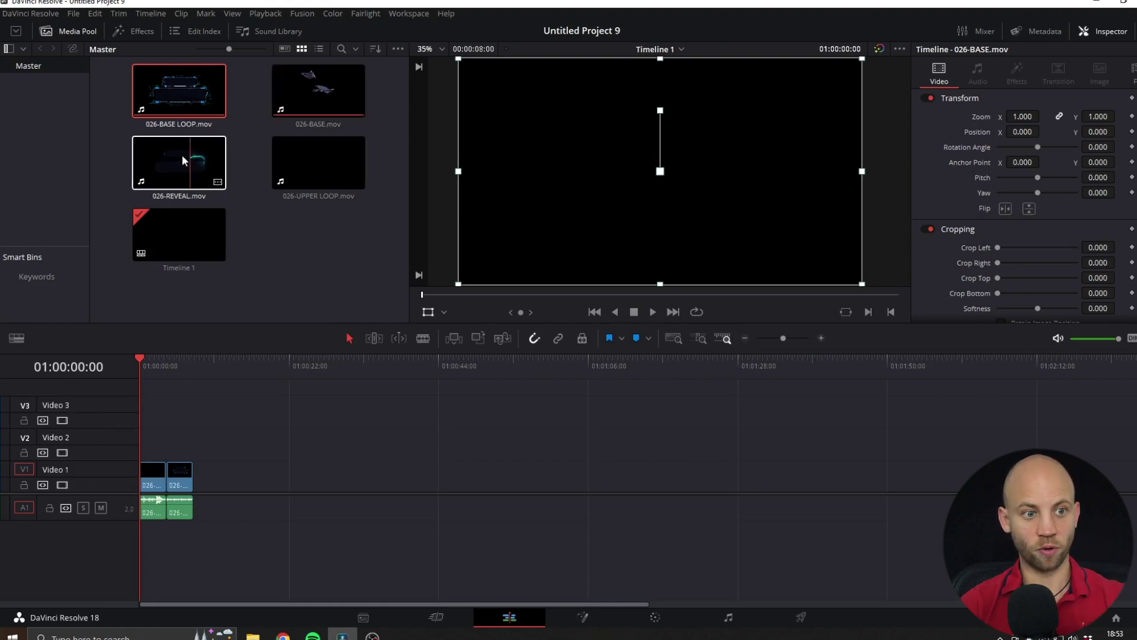
Step: Place 026-REVEAL.mov then 026-UPPER LOOP.mov on Video 3 and scrub to preview the reveal
{"action": "left_click_drag", "start_coordinate": [156, 160], "coordinate": [151, 413]}
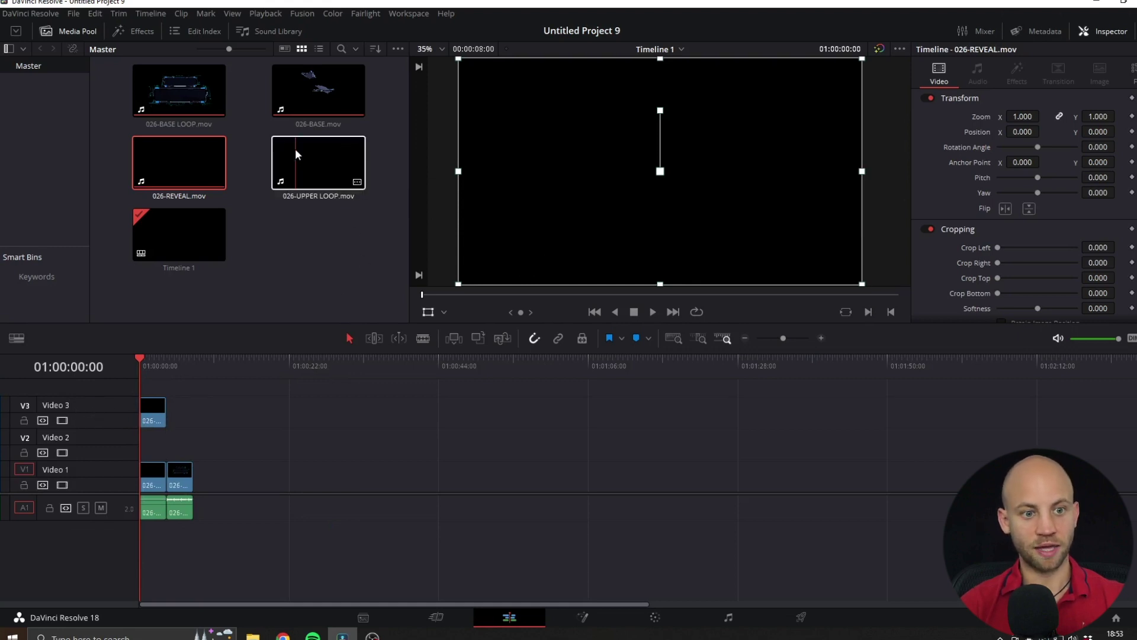
{"action": "left_click_drag", "start_coordinate": [295, 148], "coordinate": [177, 417]}
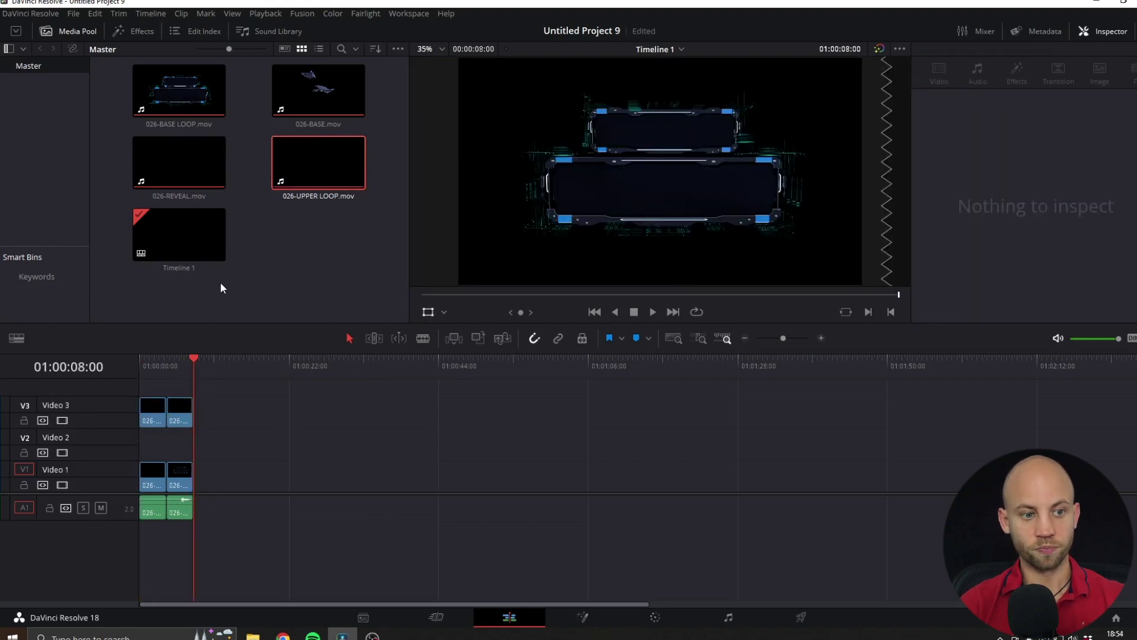
{"action": "left_click", "coordinate": [139, 369]}
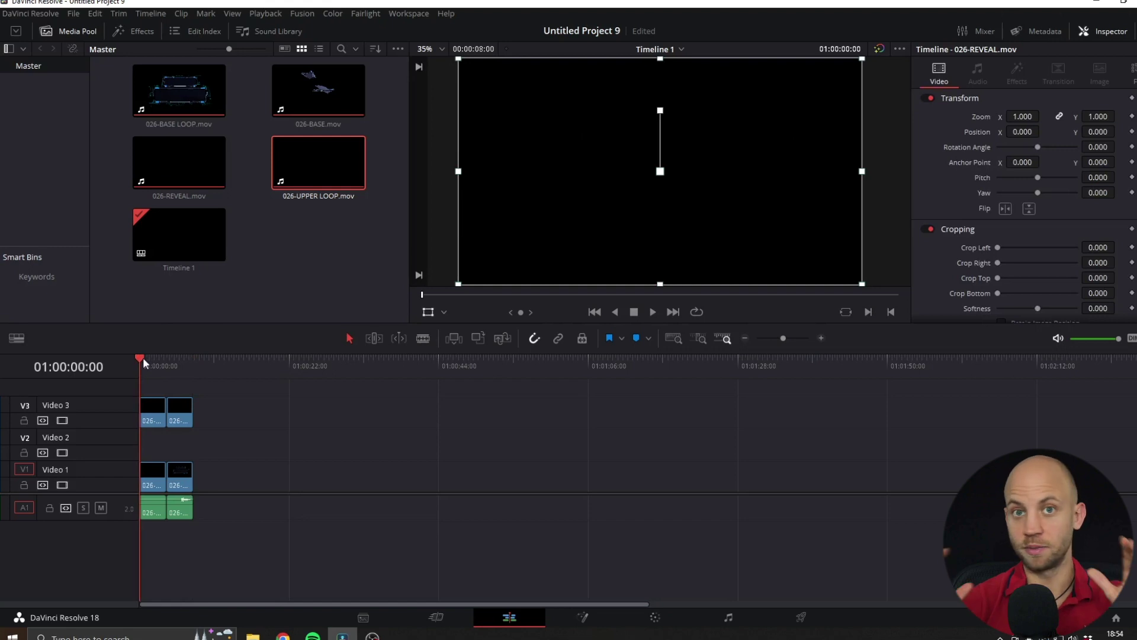
{"action": "left_click_drag", "start_coordinate": [143, 357], "coordinate": [155, 361]}
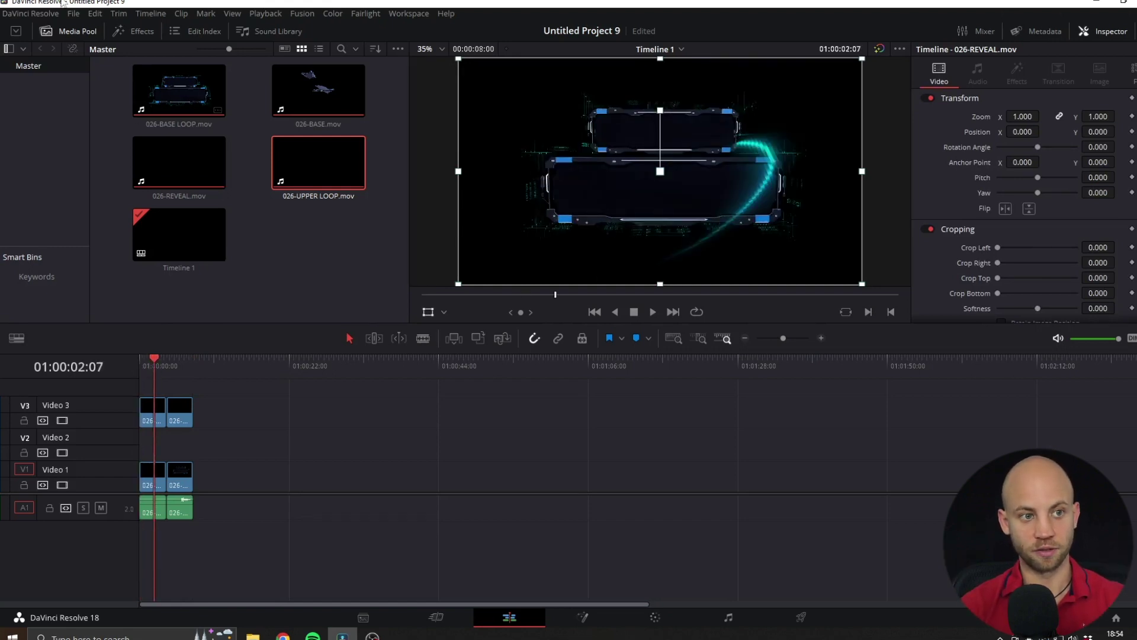
Step: Drop a Text title on Video 2 and trim it to end with the template clips
{"action": "left_click", "coordinate": [131, 35]}
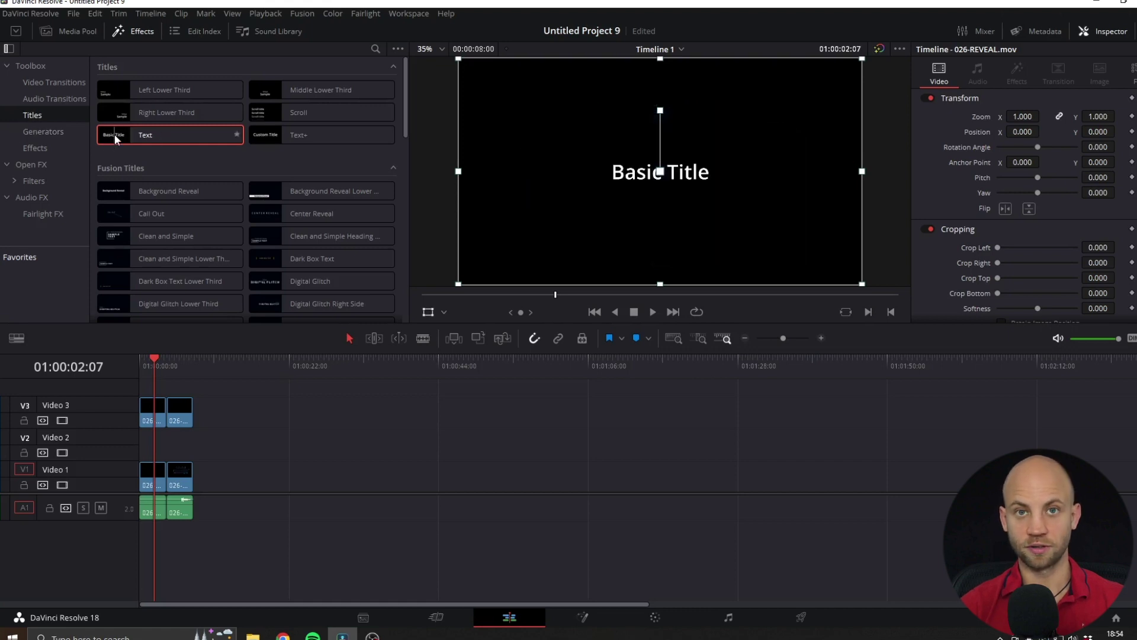
{"action": "left_click_drag", "start_coordinate": [115, 134], "coordinate": [143, 447]}
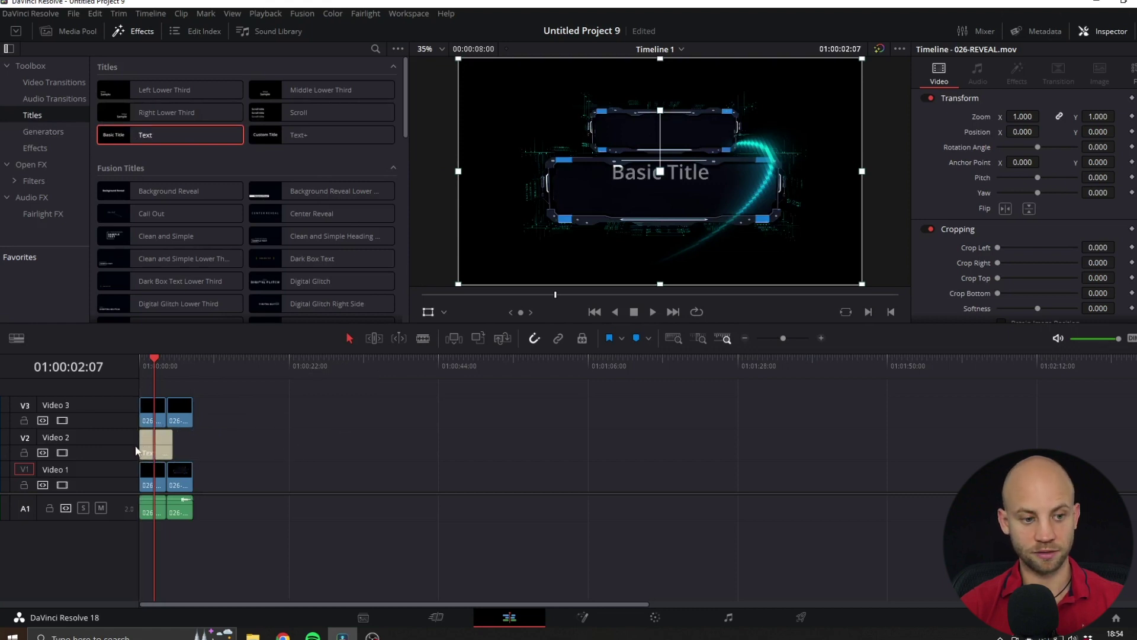
{"action": "left_click_drag", "start_coordinate": [169, 442], "coordinate": [185, 443]}
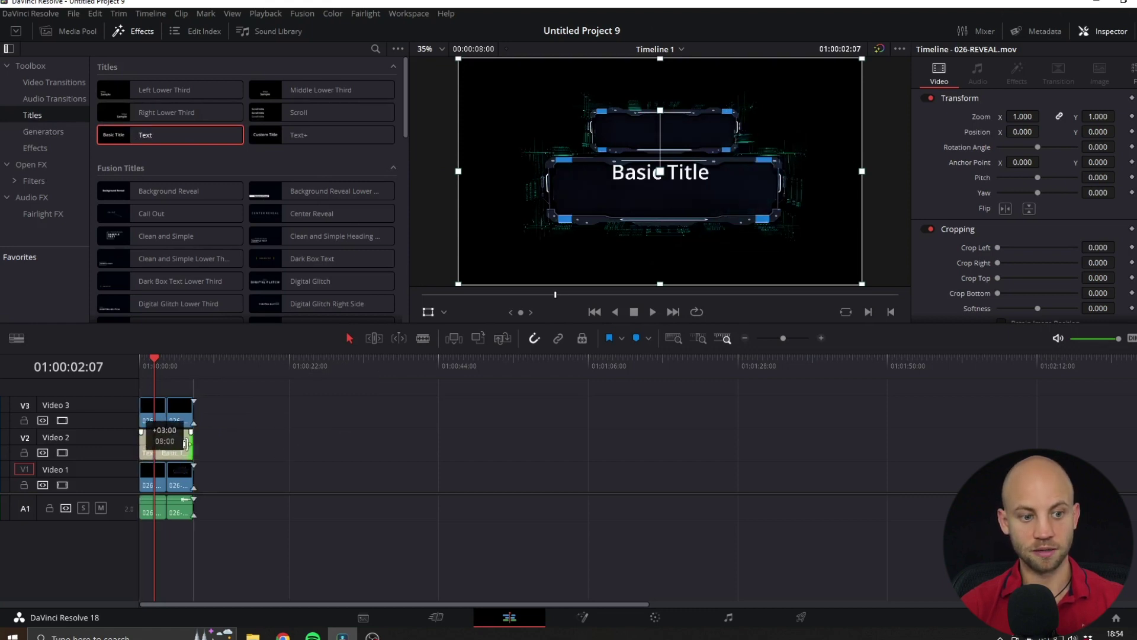
{"action": "mouse_move", "coordinate": [154, 358]}
{"action": "left_mouse_down"}
{"action": "mouse_move", "coordinate": [189, 358]}
{"action": "mouse_move", "coordinate": [153, 359]}
{"action": "mouse_move", "coordinate": [169, 360]}
{"action": "left_mouse_up"}
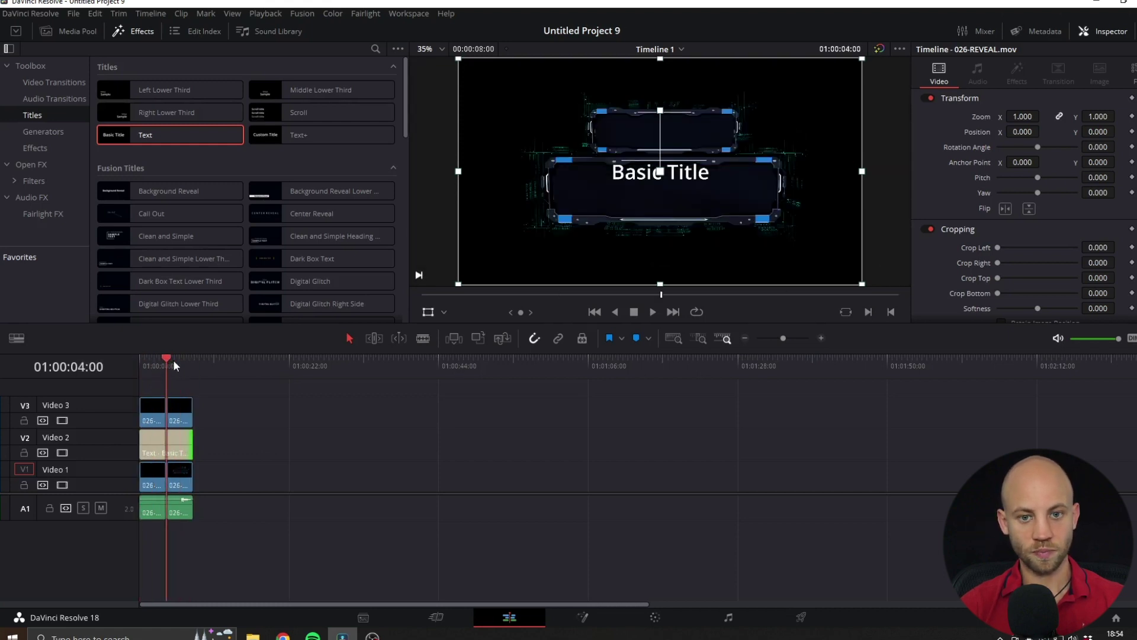
{"action": "left_click", "coordinate": [150, 448]}
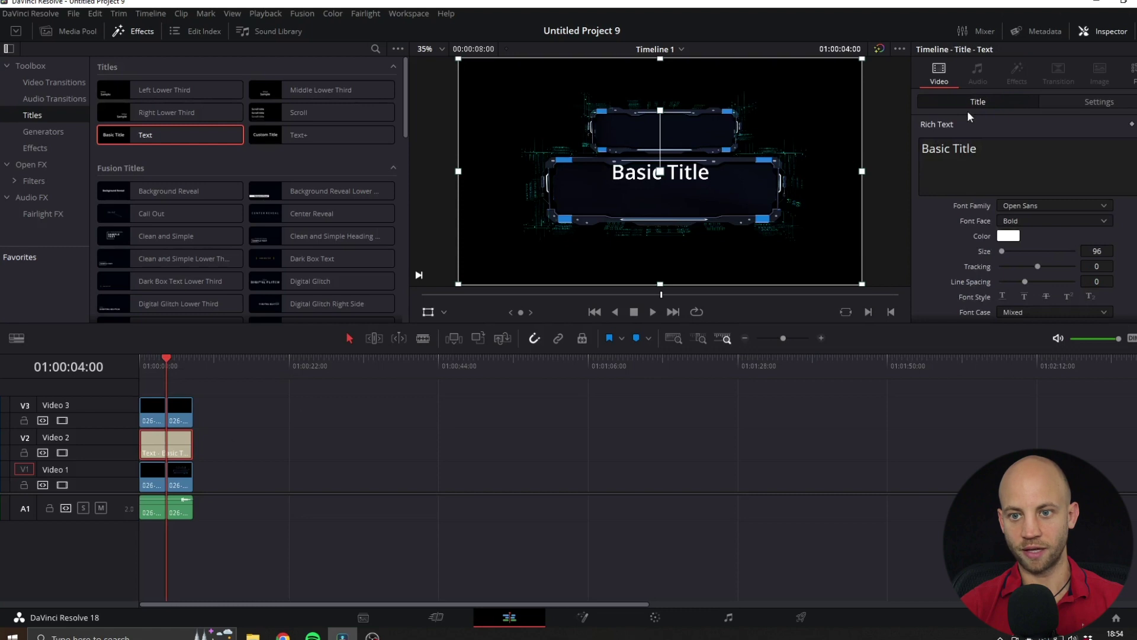
Step: Replace the Basic Title text with two lines: 'MY BEST VIDEO' and 'IS HERE'
{"action": "left_click", "coordinate": [1046, 101]}
{"action": "left_click", "coordinate": [1004, 101]}
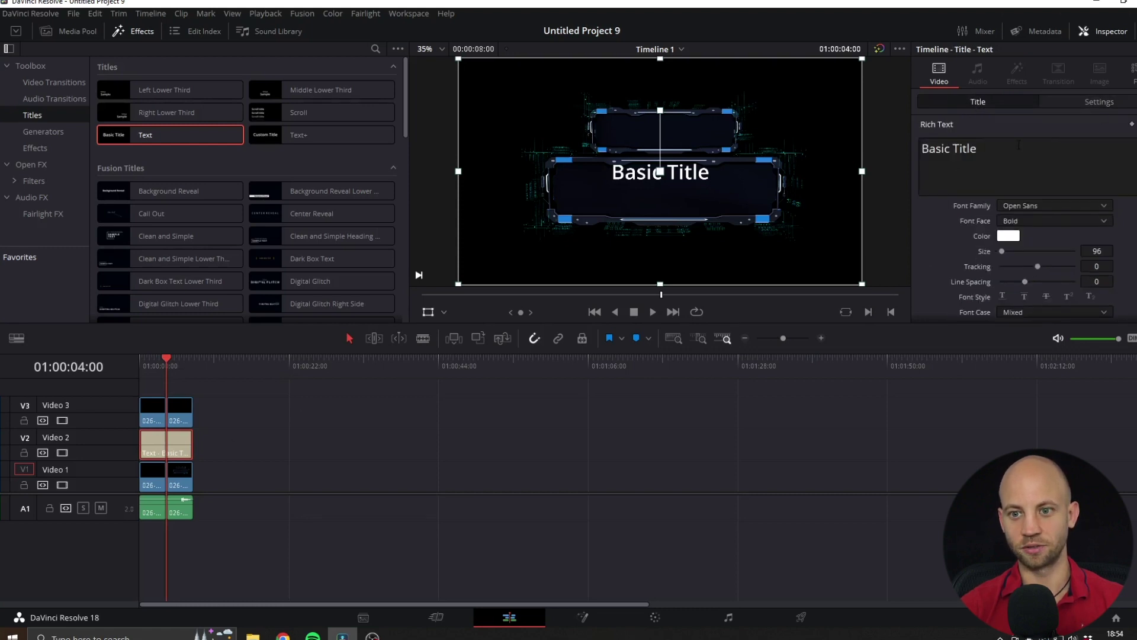
{"action": "left_click", "coordinate": [1024, 145]}
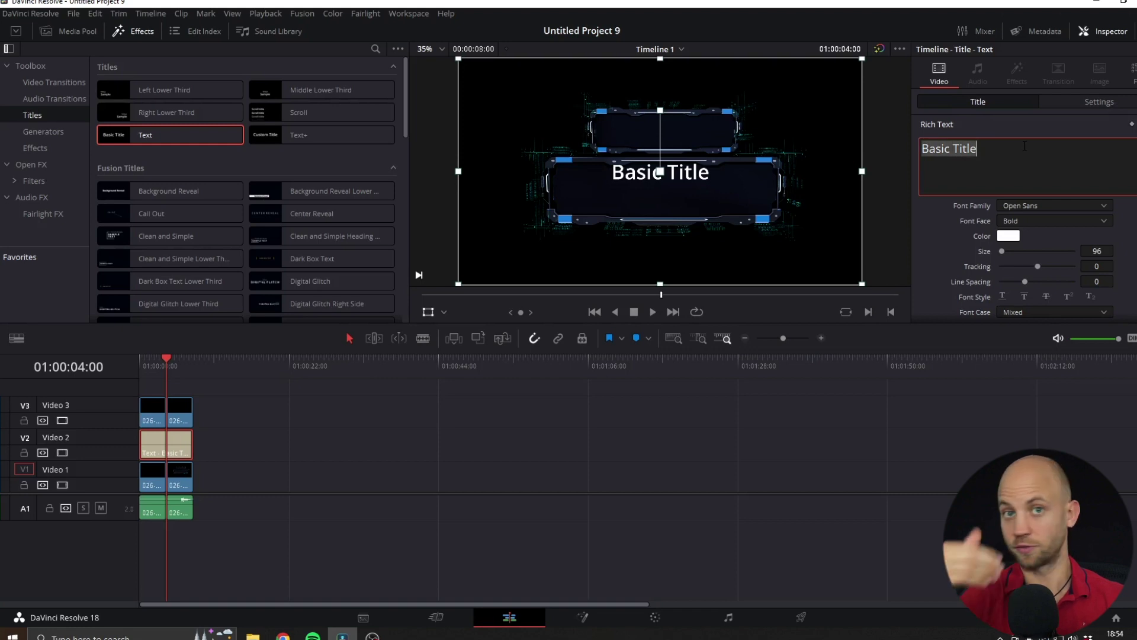
{"action": "type", "text": "MY BEST VIDEO"}
{"action": "key", "text": "Return"}
{"action": "type", "text": "IS HERE"}
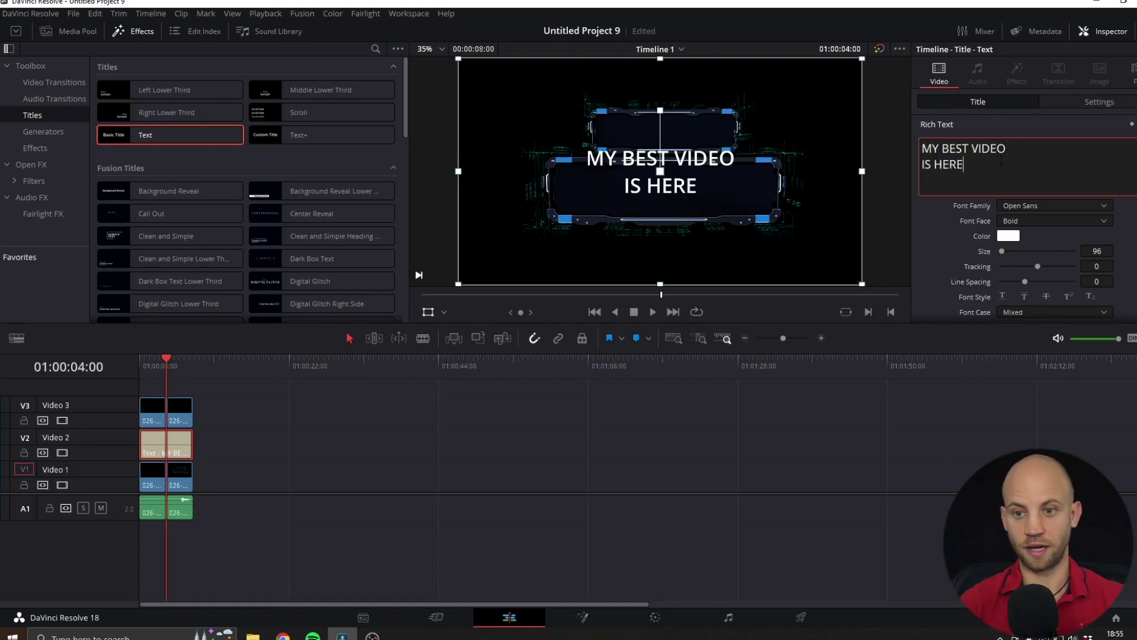
Step: Set IS HERE to size 201, MY BEST VIDEO to size 67, and line spacing to 72
{"action": "left_click_drag", "start_coordinate": [985, 161], "coordinate": [906, 163]}
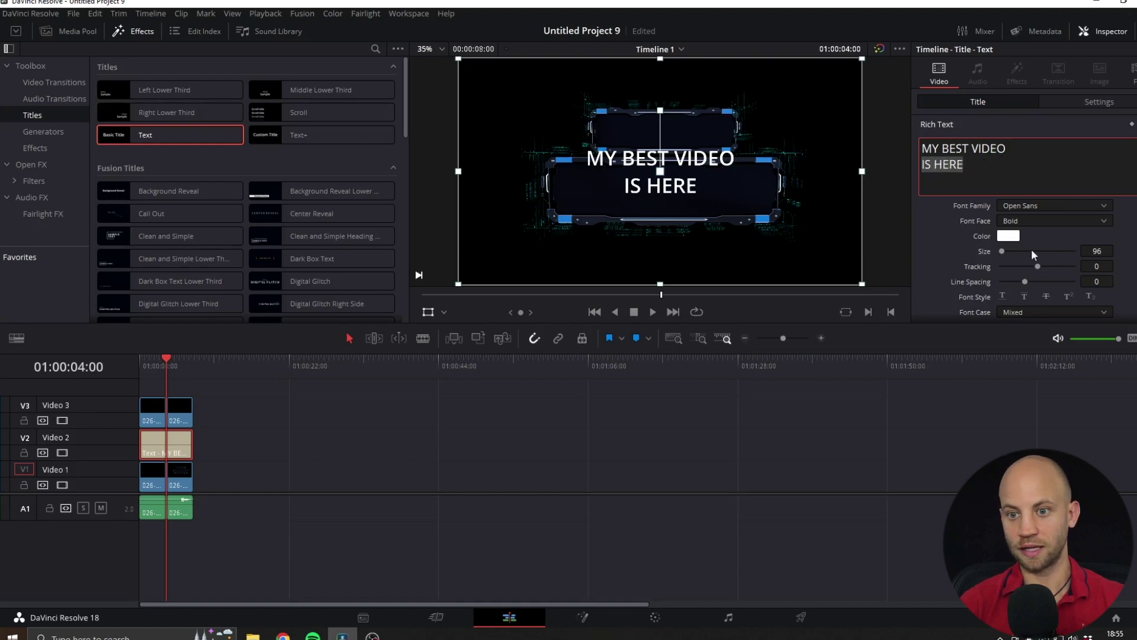
{"action": "left_click_drag", "start_coordinate": [1002, 251], "coordinate": [1005, 255]}
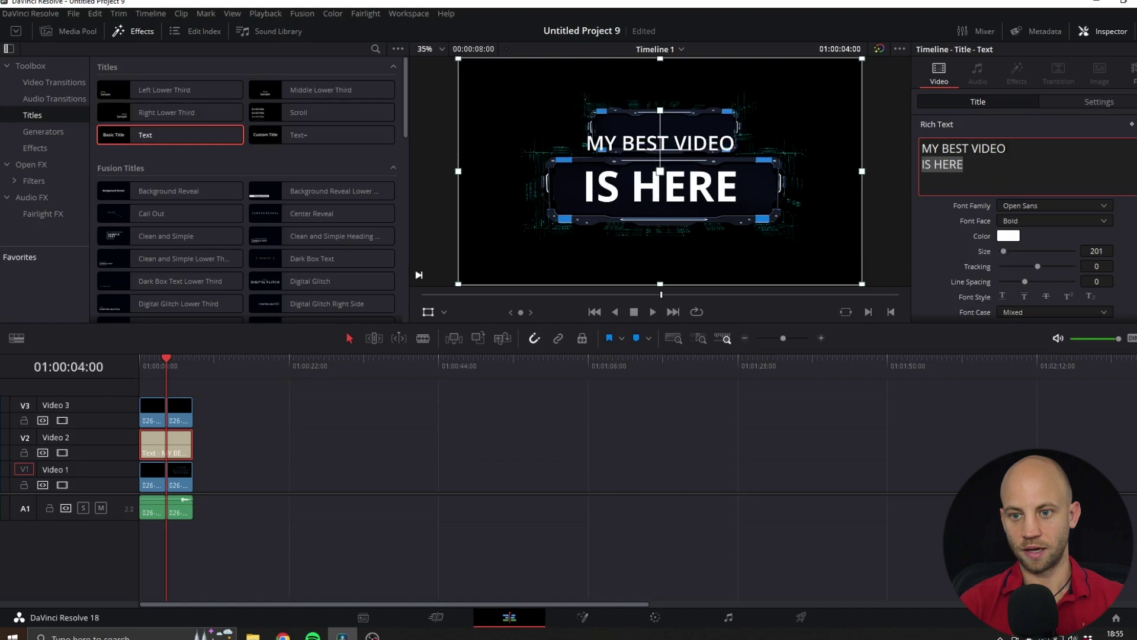
{"action": "left_click_drag", "start_coordinate": [1009, 148], "coordinate": [920, 149]}
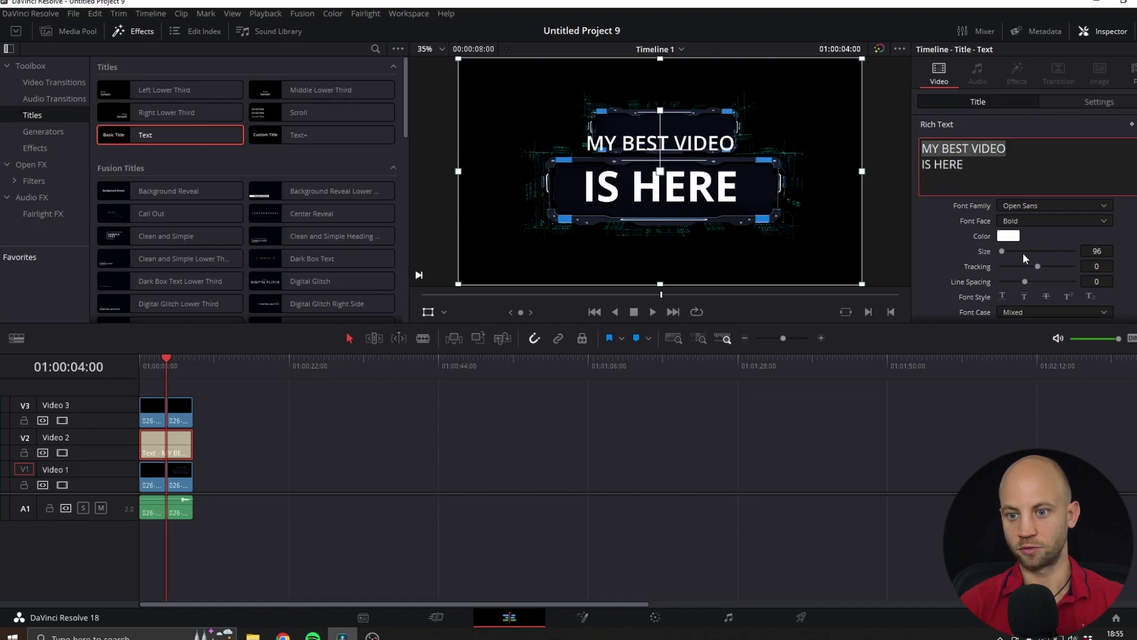
{"action": "left_click_drag", "start_coordinate": [1084, 251], "coordinate": [1061, 250]}
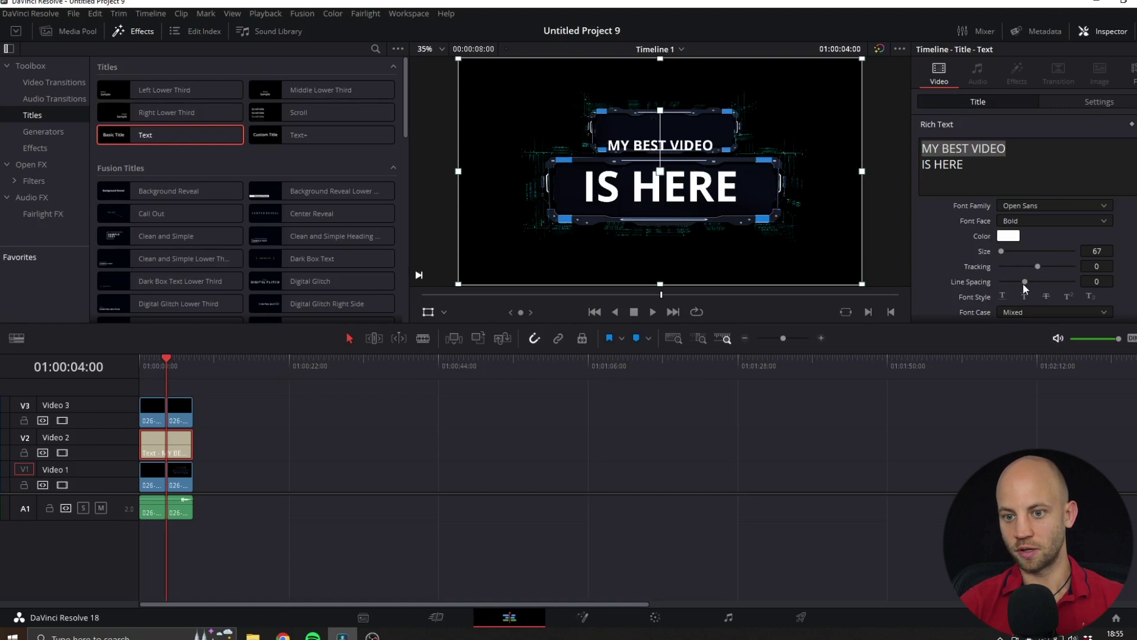
{"action": "left_click_drag", "start_coordinate": [1025, 281], "coordinate": [1032, 281]}
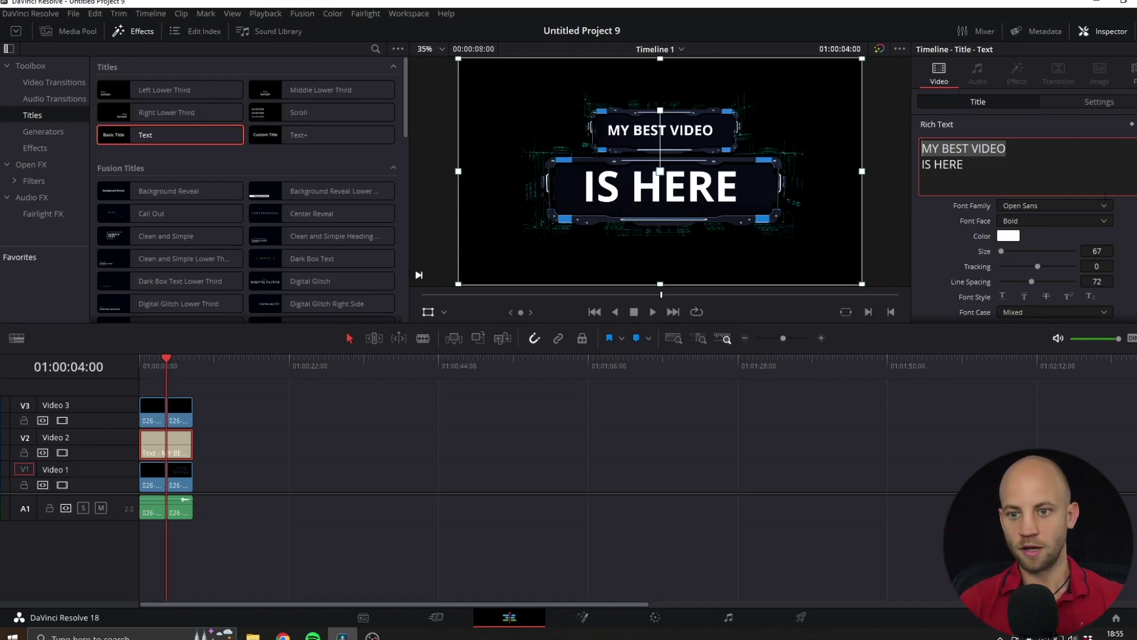
{"action": "left_click", "coordinate": [987, 167]}
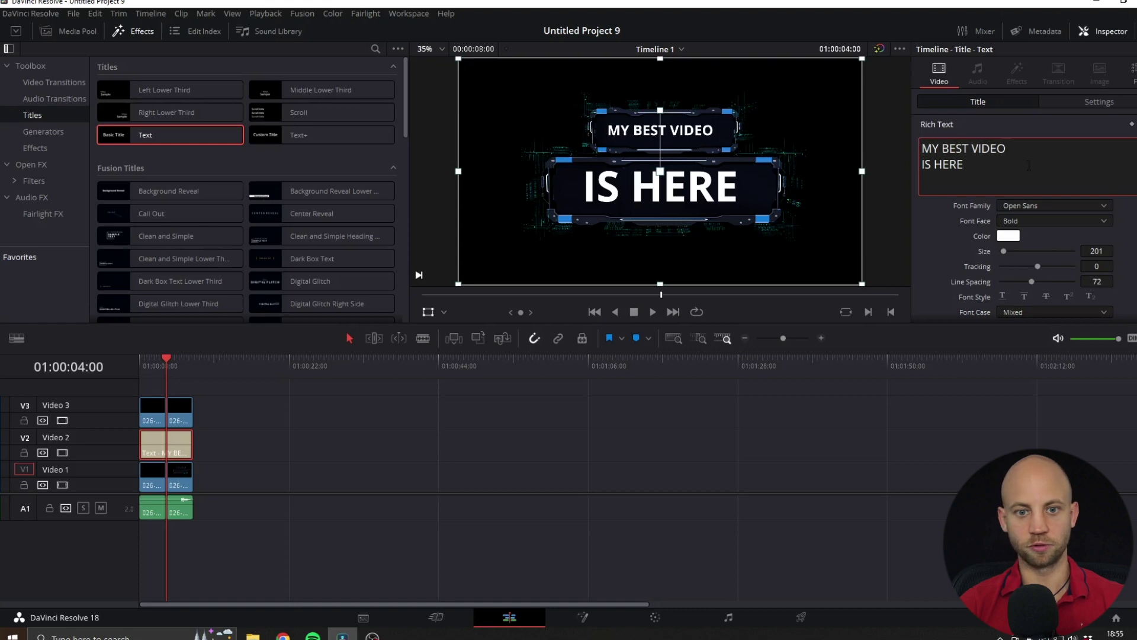
{"action": "key", "text": "Home"}
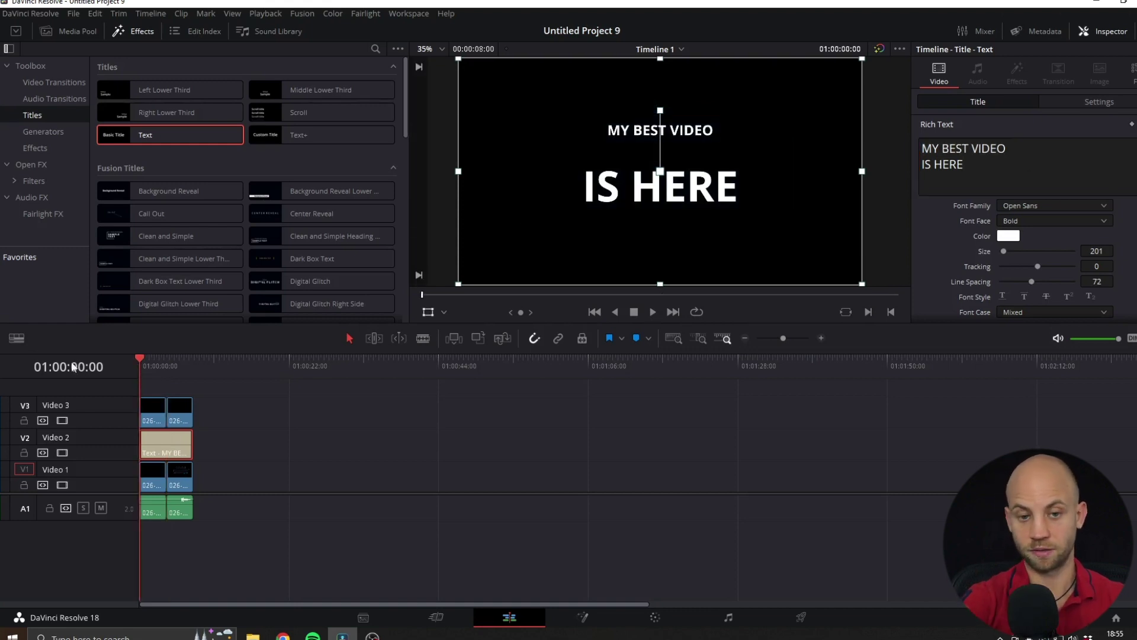
Step: Preview the intro, delay the title's start until after the reveal, and replay it
{"action": "key", "text": "space"}
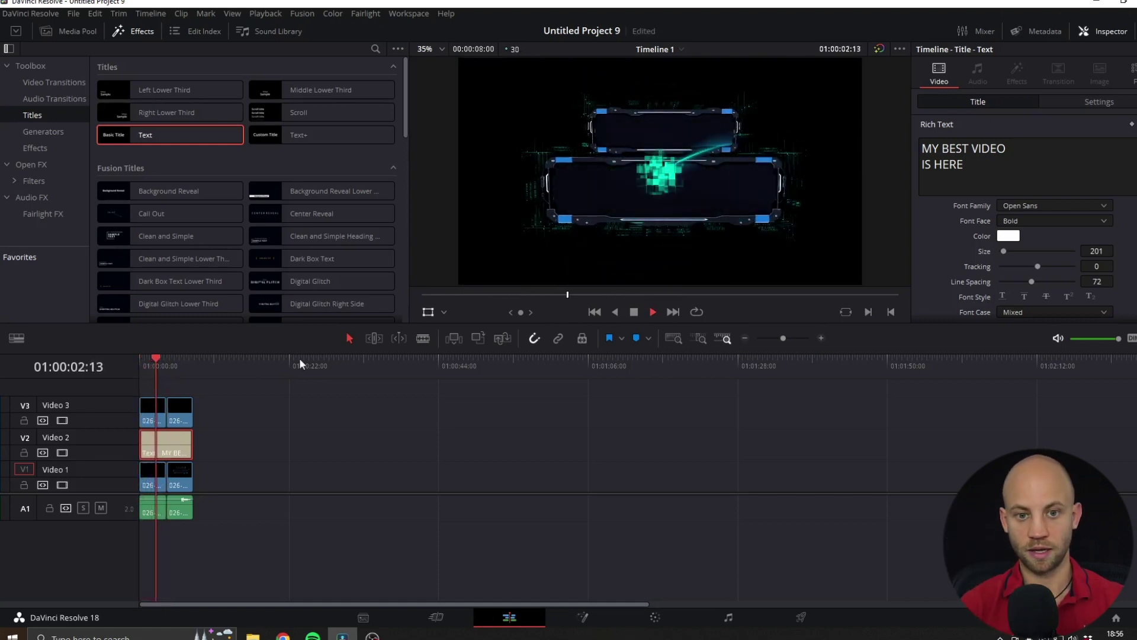
{"action": "key", "text": "space"}
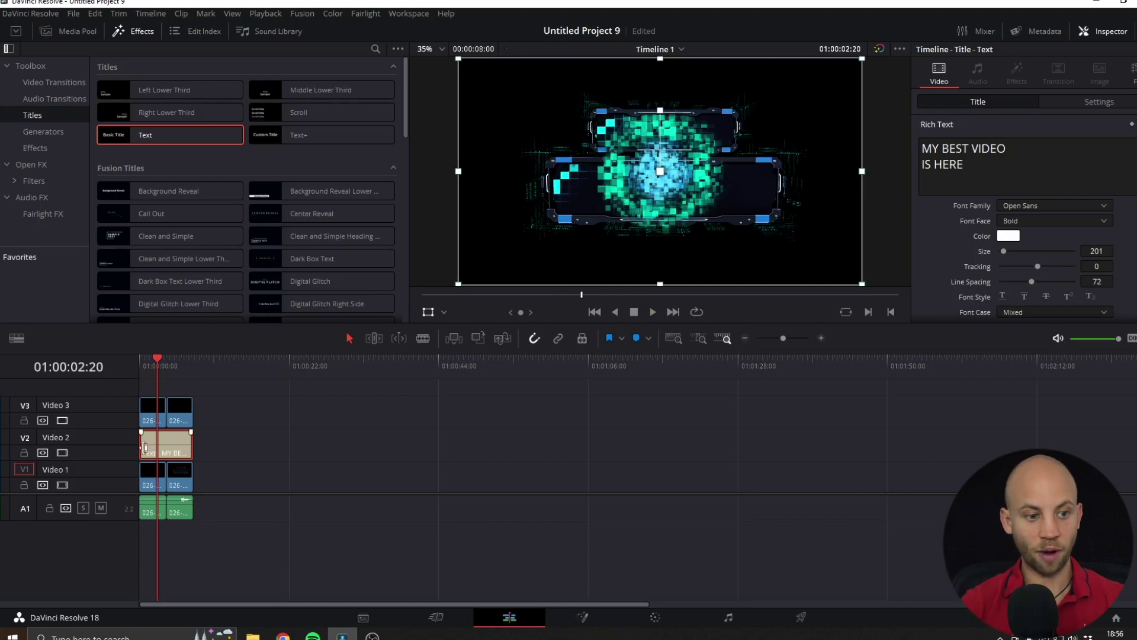
{"action": "left_click_drag", "start_coordinate": [138, 445], "coordinate": [157, 445]}
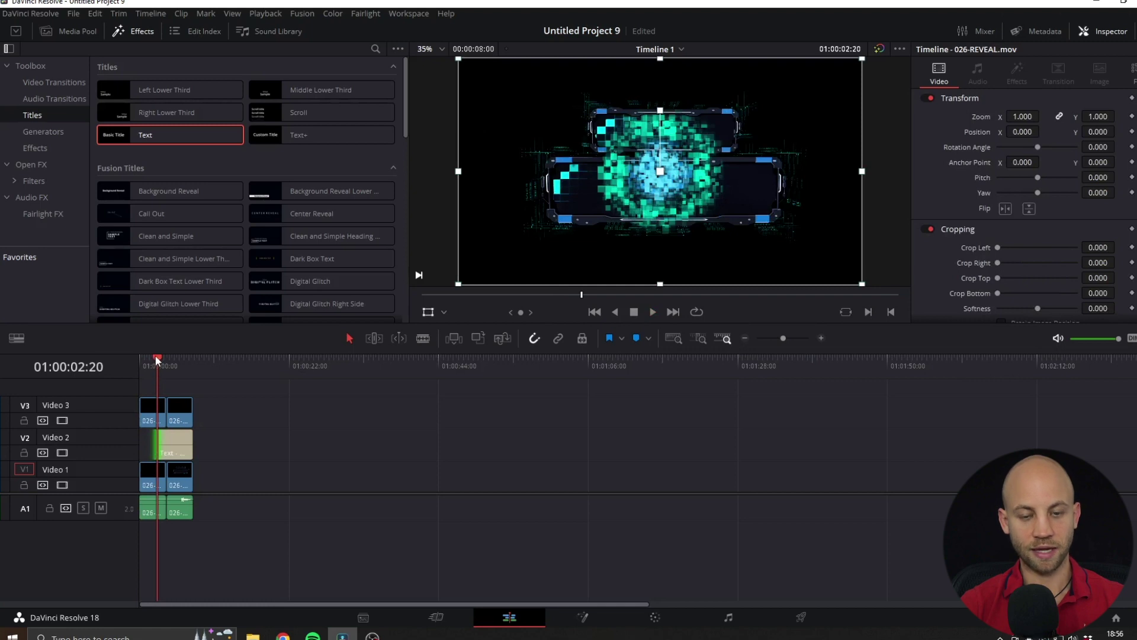
{"action": "left_click_drag", "start_coordinate": [154, 356], "coordinate": [117, 353]}
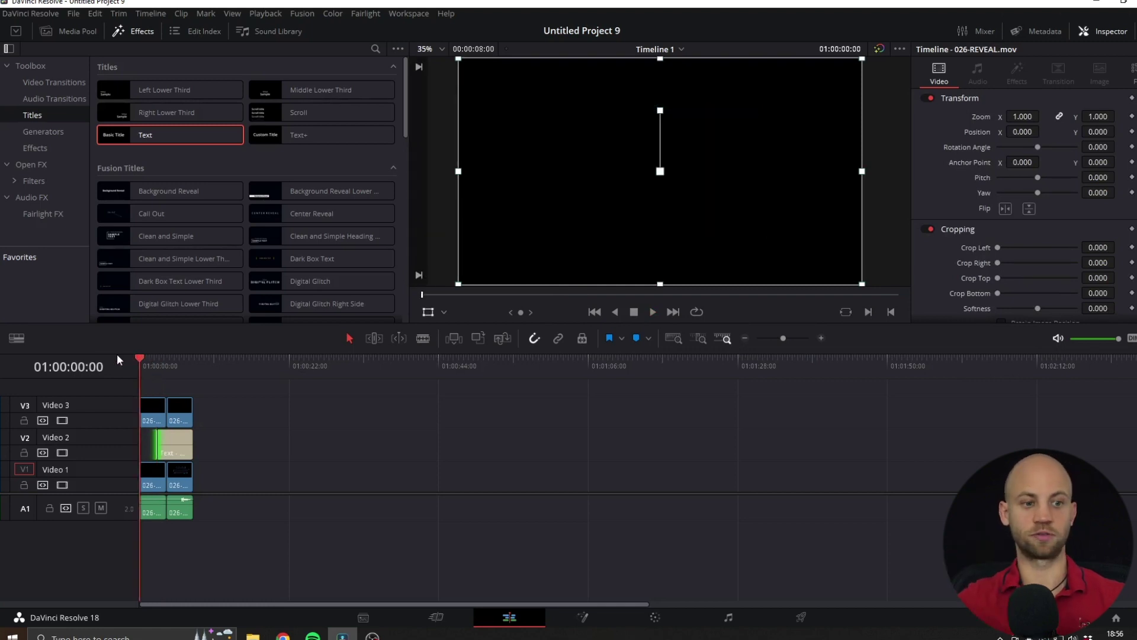
{"action": "key", "text": "space"}
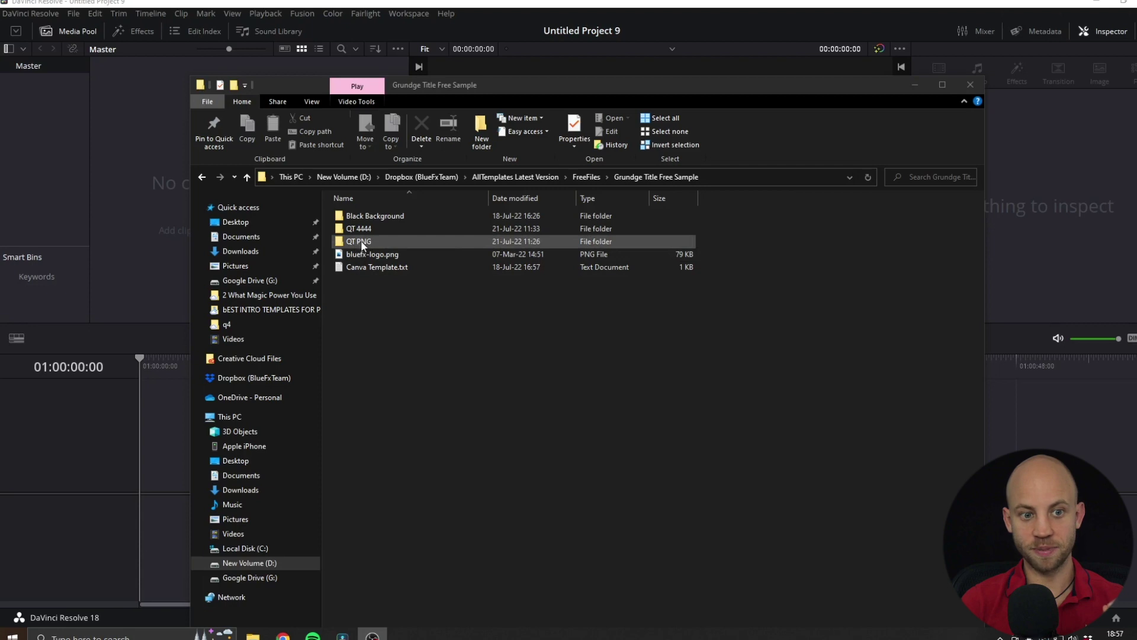
Step: Import BASE, BASE LOOP, REVEAL and UPPER LOOP .mov from the QT PNG folder into the Media Pool
{"action": "double_click", "coordinate": [361, 241]}
{"action": "left_click_drag", "start_coordinate": [733, 243], "coordinate": [122, 163]}
{"action": "left_click", "coordinate": [127, 244]}
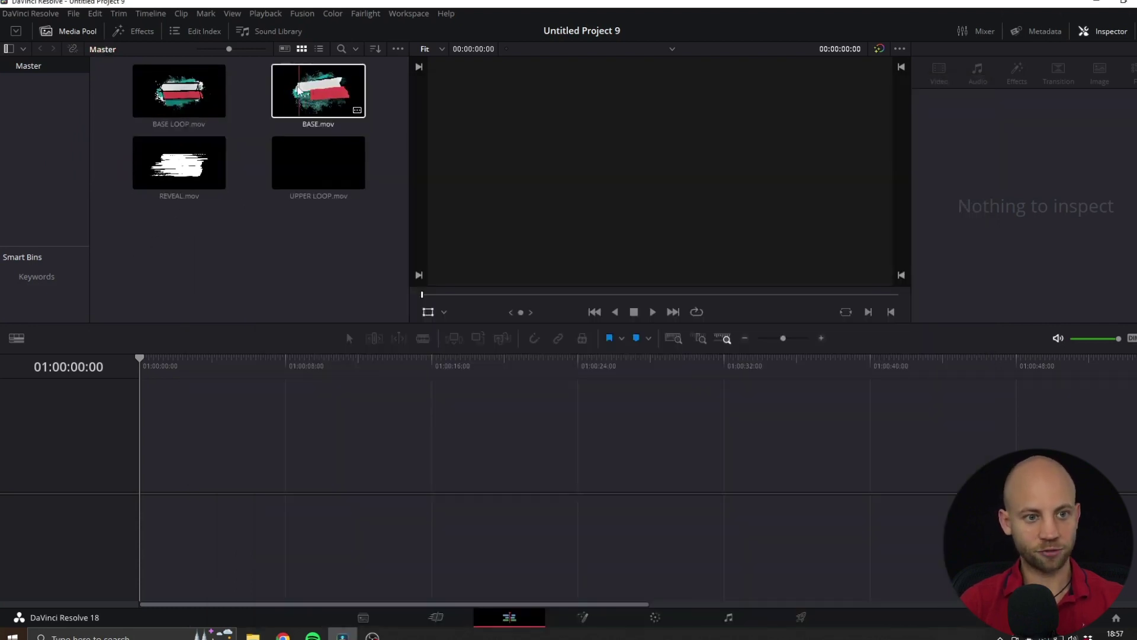
Step: Place BASE.mov and BASE LOOP.mov on Video 1, then add Video 2 and Video 3 tracks
{"action": "left_click_drag", "start_coordinate": [299, 89], "coordinate": [144, 465]}
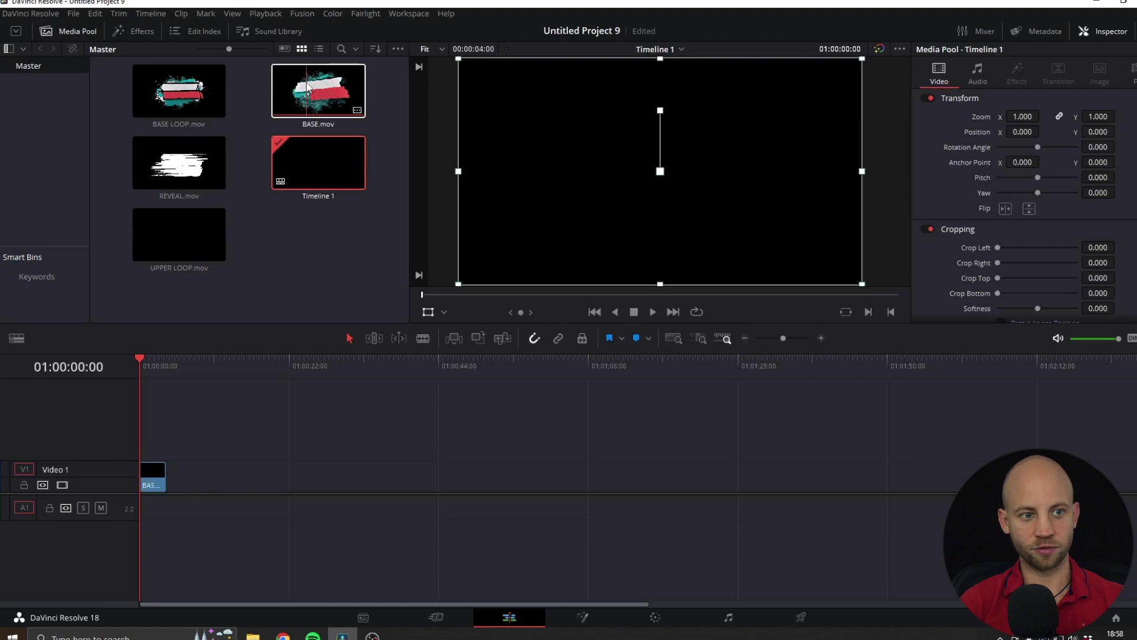
{"action": "left_click_drag", "start_coordinate": [169, 97], "coordinate": [169, 488]}
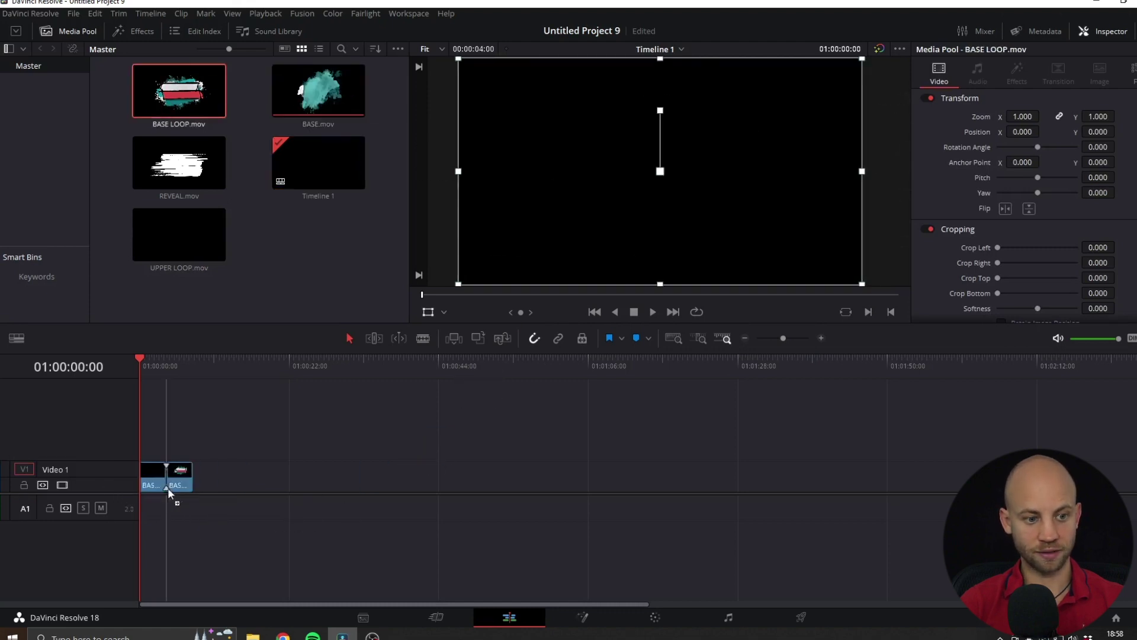
{"action": "right_click", "coordinate": [62, 421]}
{"action": "left_click", "coordinate": [83, 430]}
{"action": "right_click", "coordinate": [64, 413]}
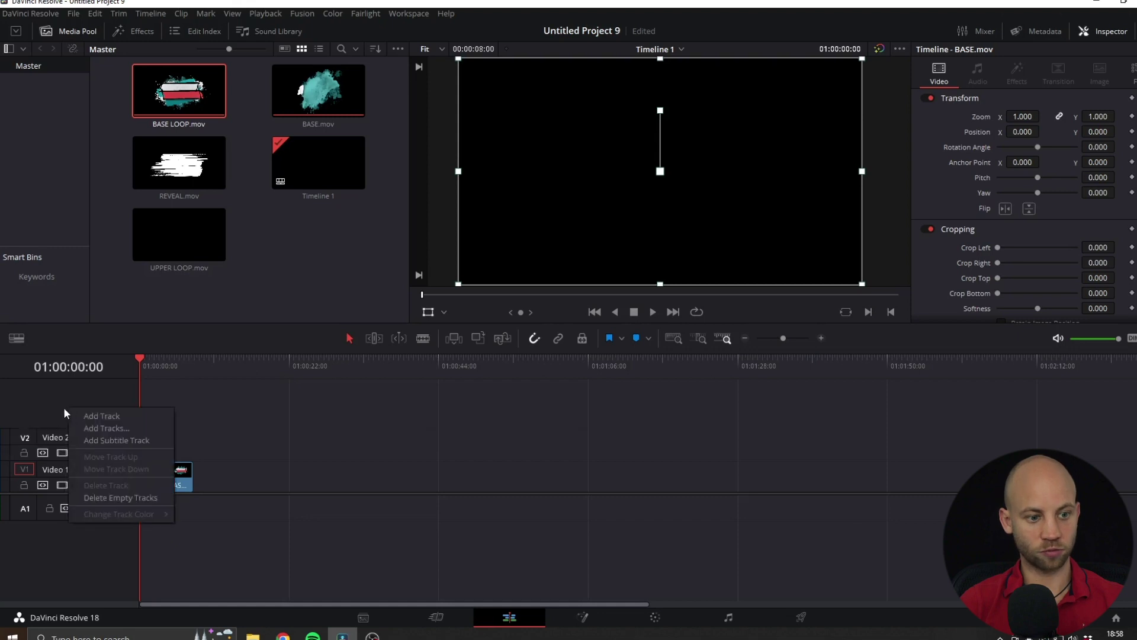
{"action": "left_click", "coordinate": [105, 415]}
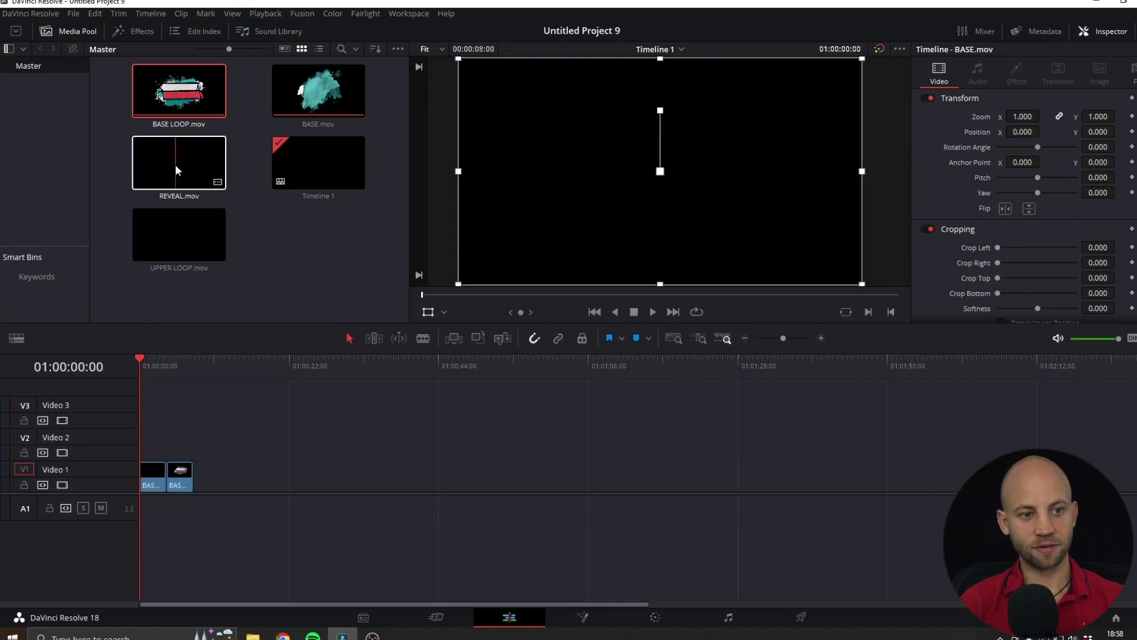
Step: Put REVEAL.mov then UPPER LOOP.mov on Video 3 and set the playhead to 4 seconds
{"action": "left_click_drag", "start_coordinate": [166, 162], "coordinate": [148, 398]}
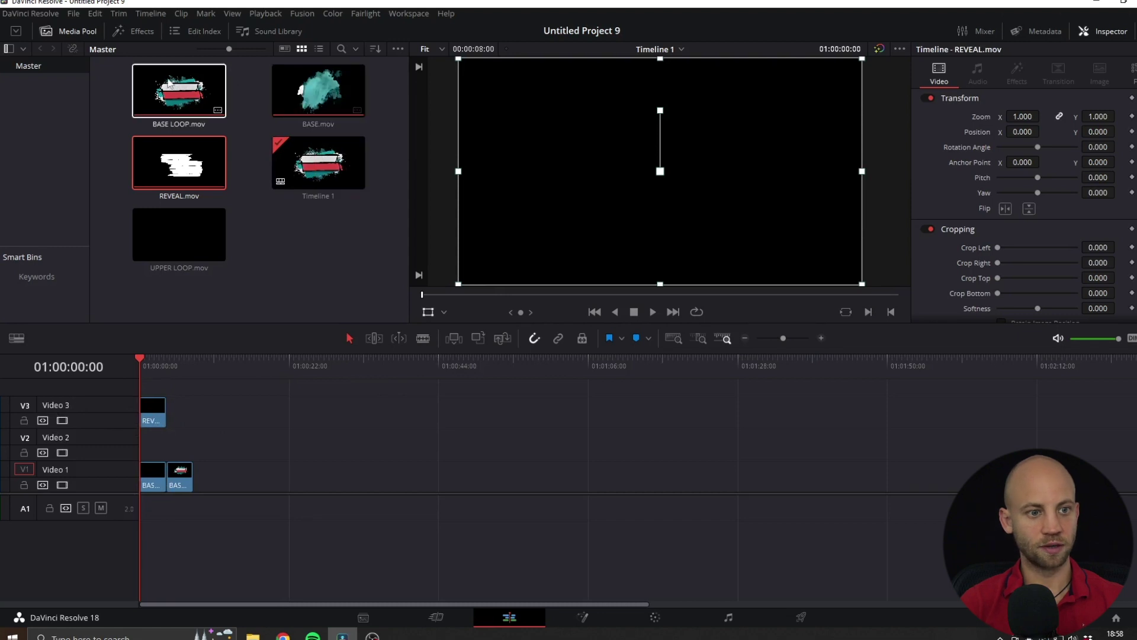
{"action": "left_click_drag", "start_coordinate": [141, 234], "coordinate": [166, 415]}
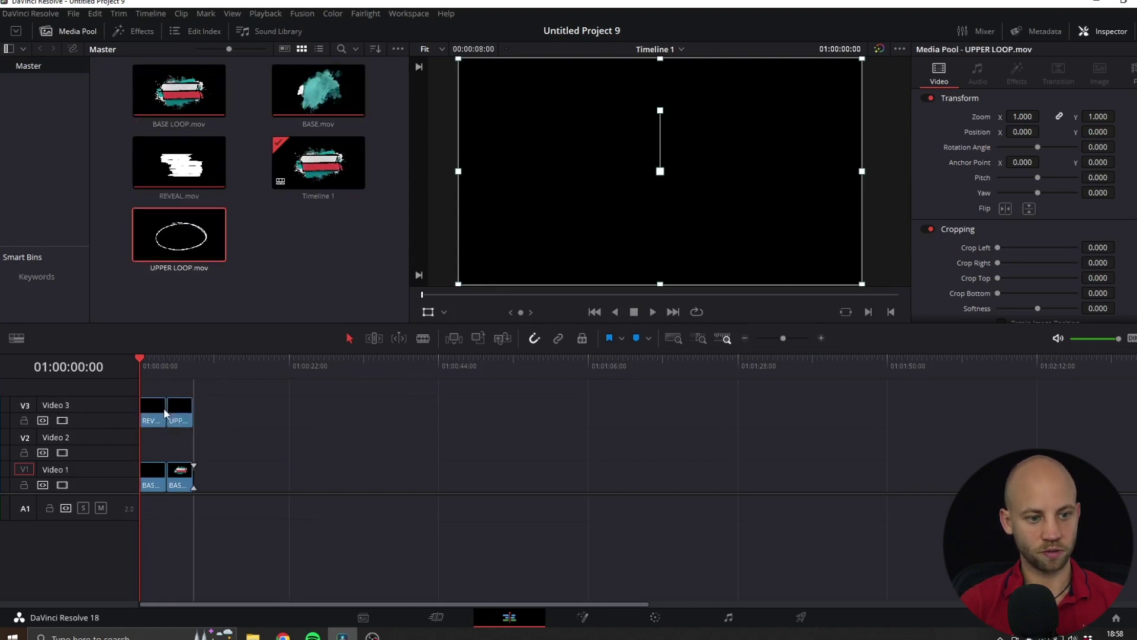
{"action": "left_click", "coordinate": [166, 361]}
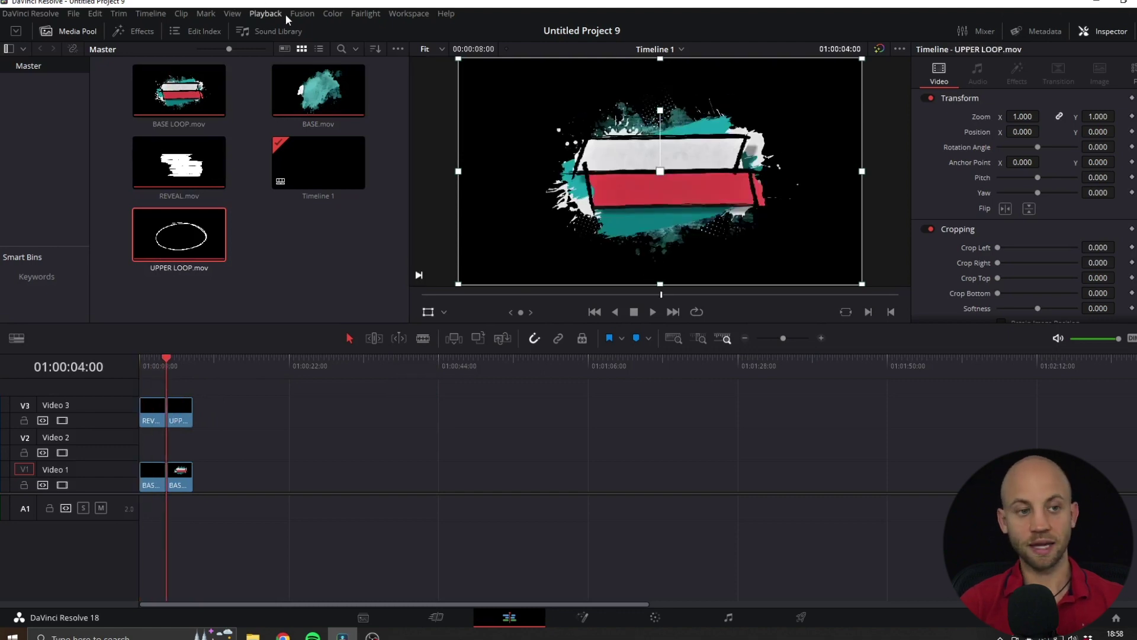
{"action": "left_click", "coordinate": [120, 32]}
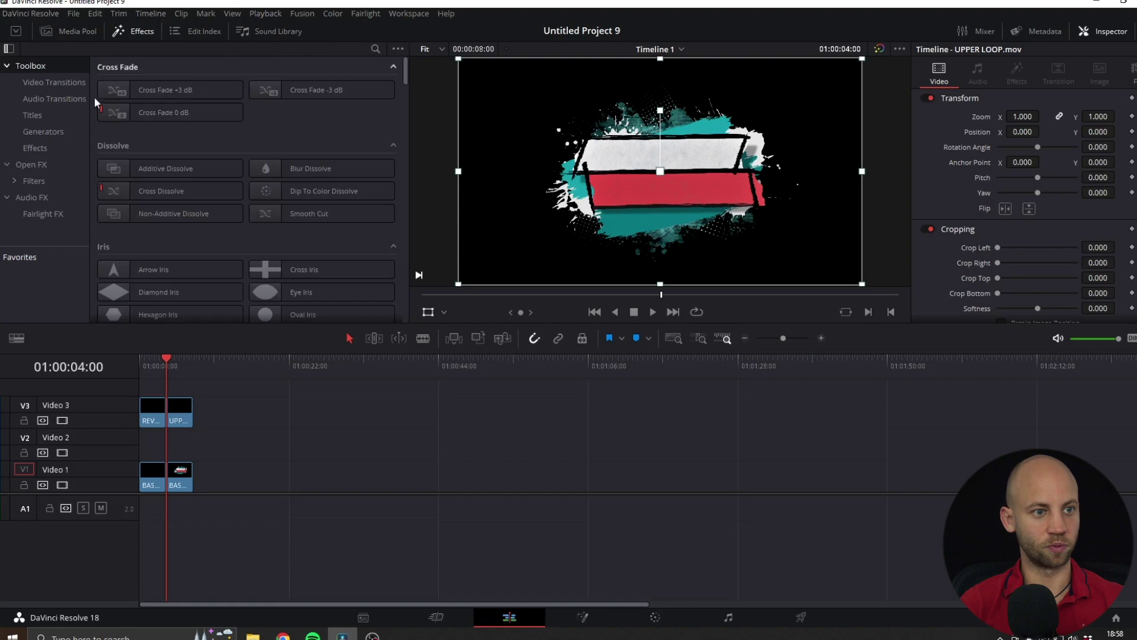
Step: Drop a Text title on Video 2 and paste 'My Title' / 'Is The Here' as its Rich Text
{"action": "left_click", "coordinate": [33, 116]}
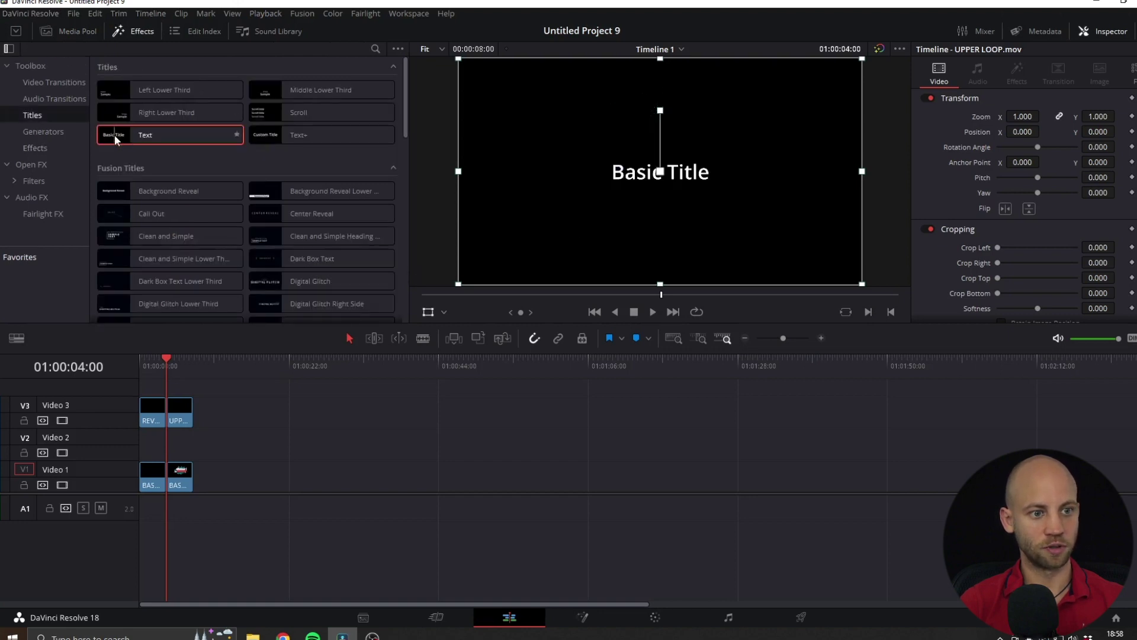
{"action": "left_click_drag", "start_coordinate": [115, 134], "coordinate": [195, 445]}
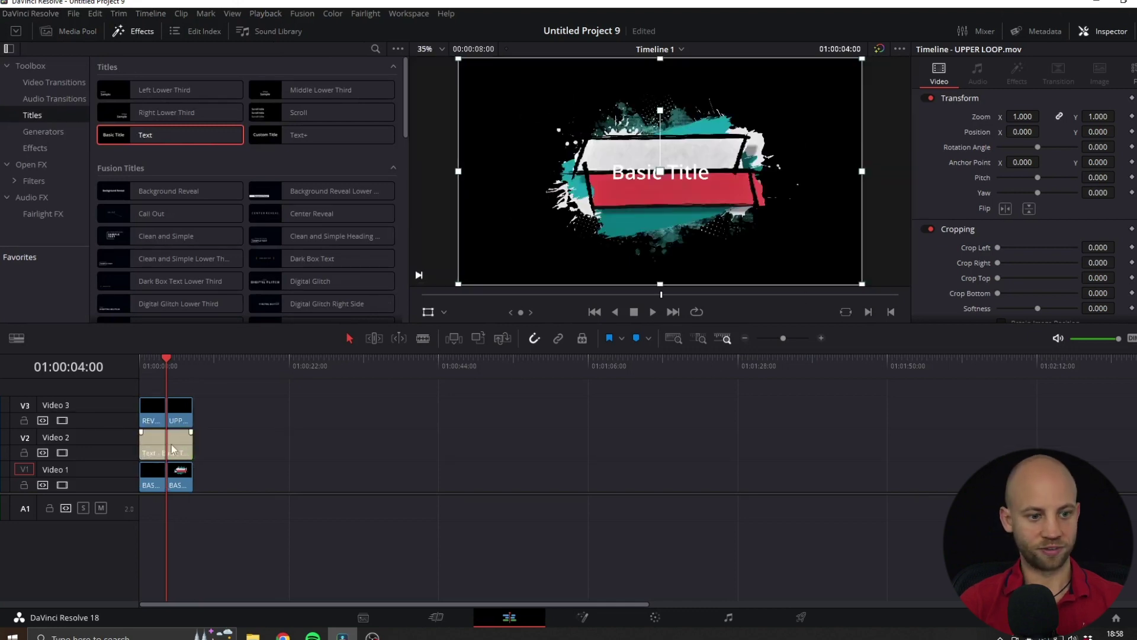
{"action": "left_click", "coordinate": [174, 448]}
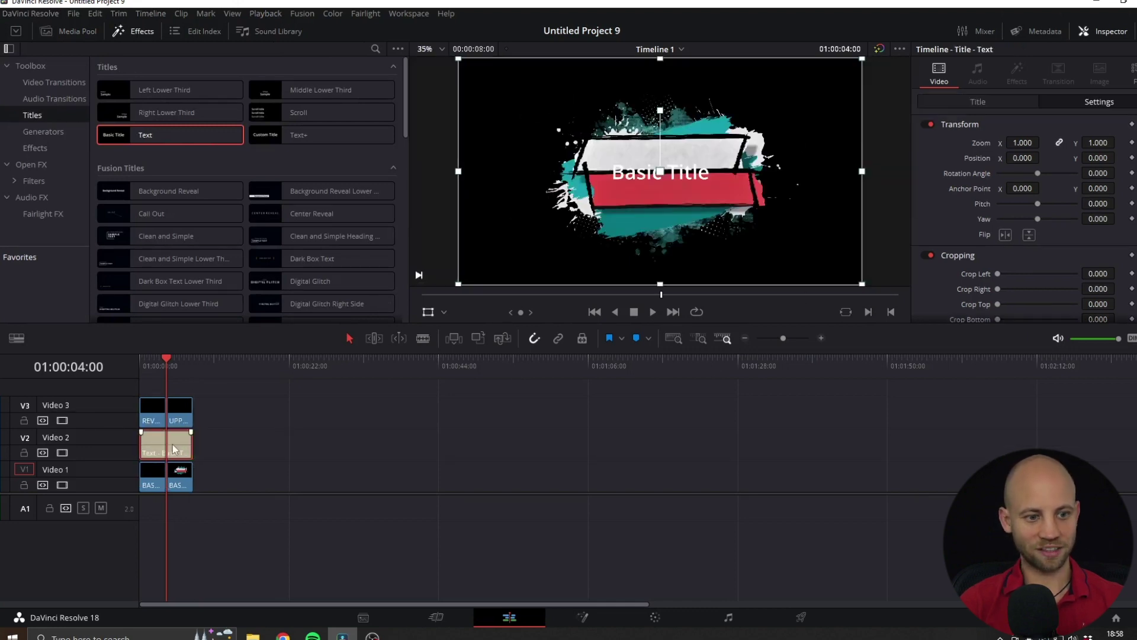
{"action": "left_click", "coordinate": [990, 101]}
{"action": "left_click", "coordinate": [1022, 145]}
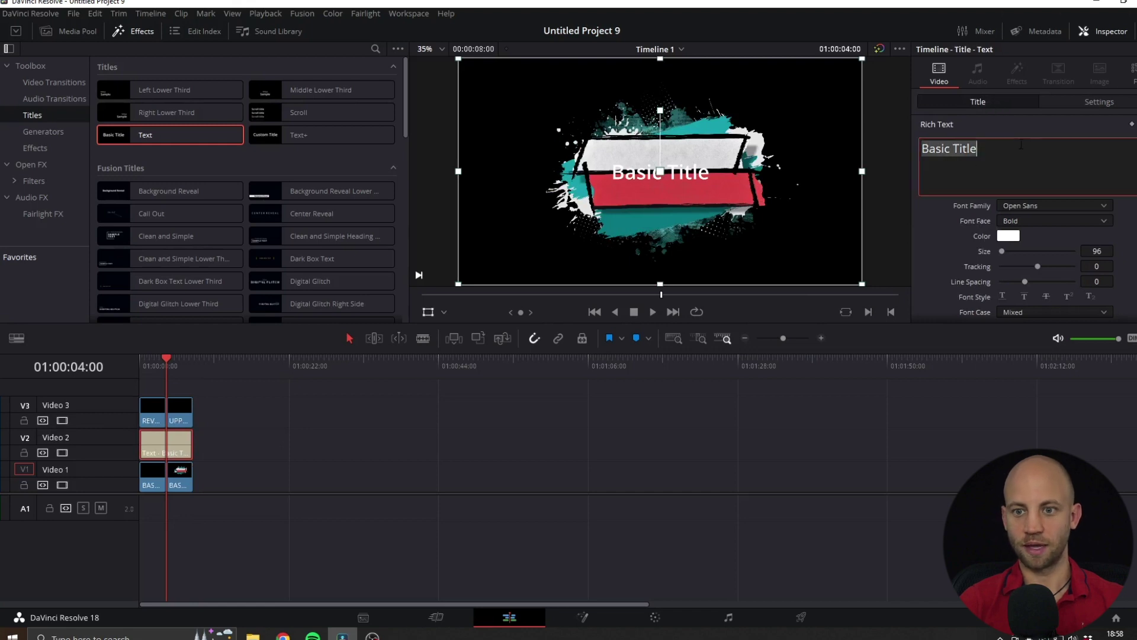
{"action": "type", "text": "My Title Is The Here"}
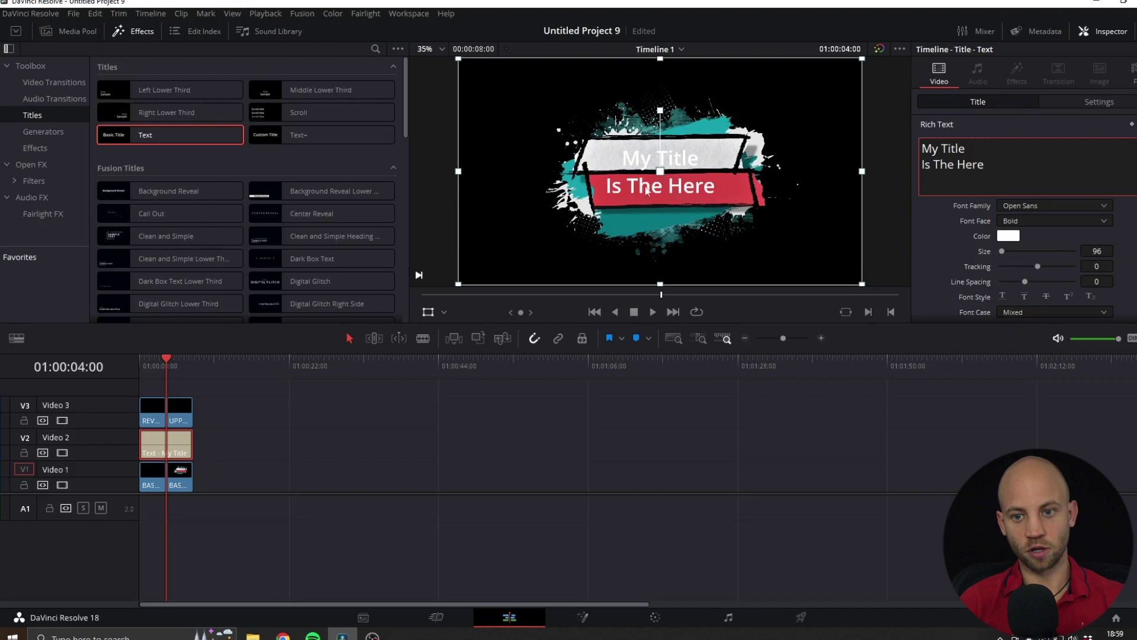
Step: Make the title text colour black
{"action": "left_click", "coordinate": [1018, 234]}
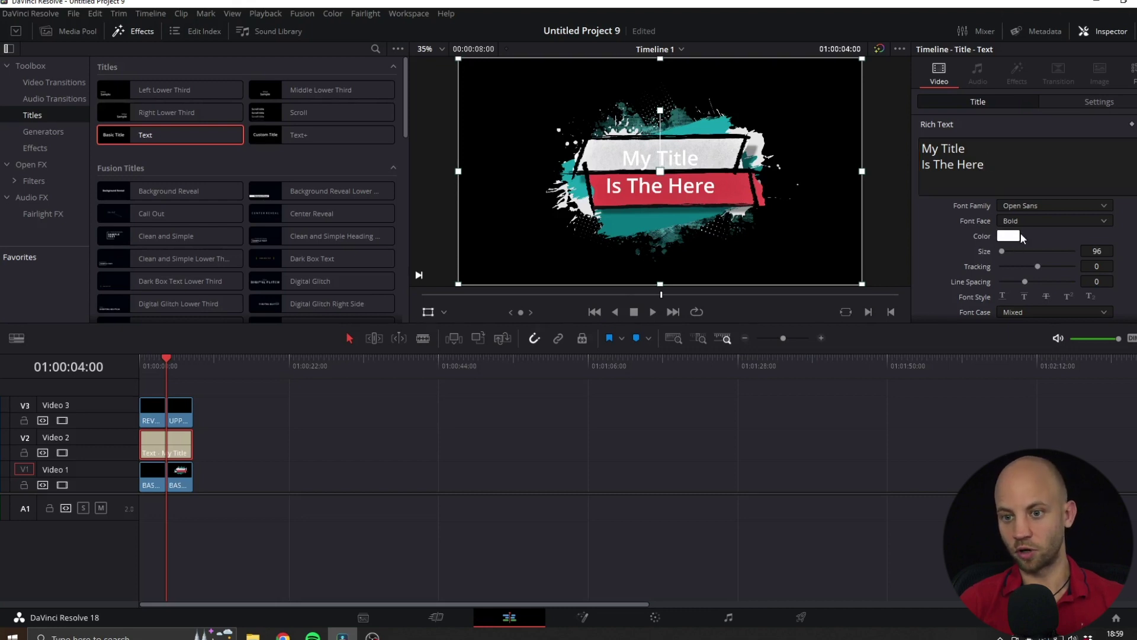
{"action": "left_click", "coordinate": [423, 209]}
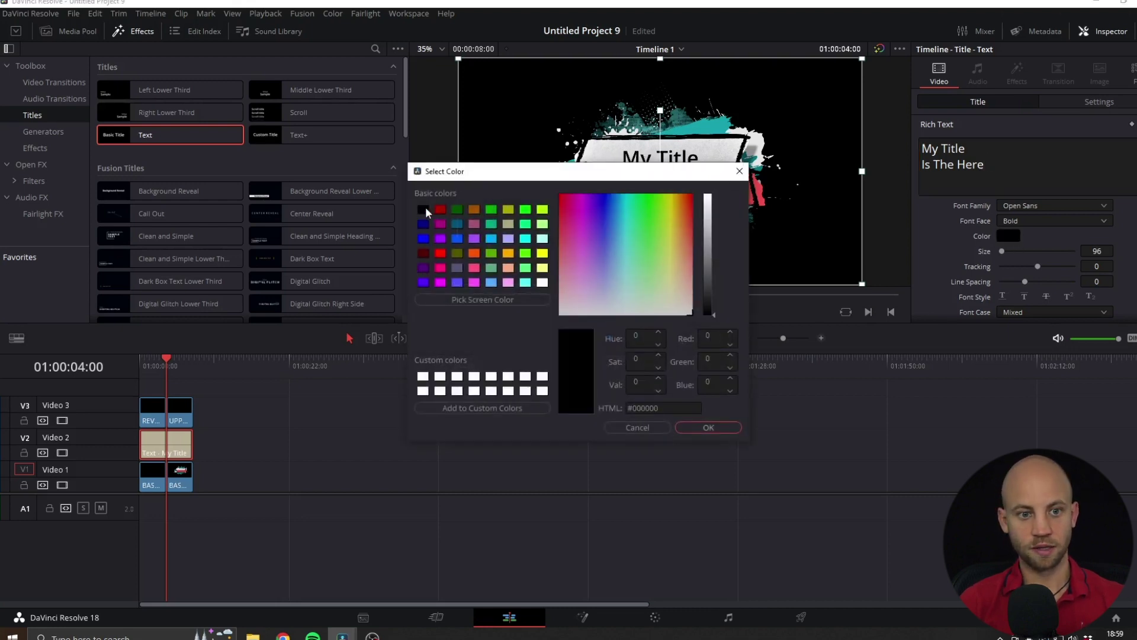
{"action": "left_click", "coordinate": [708, 428]}
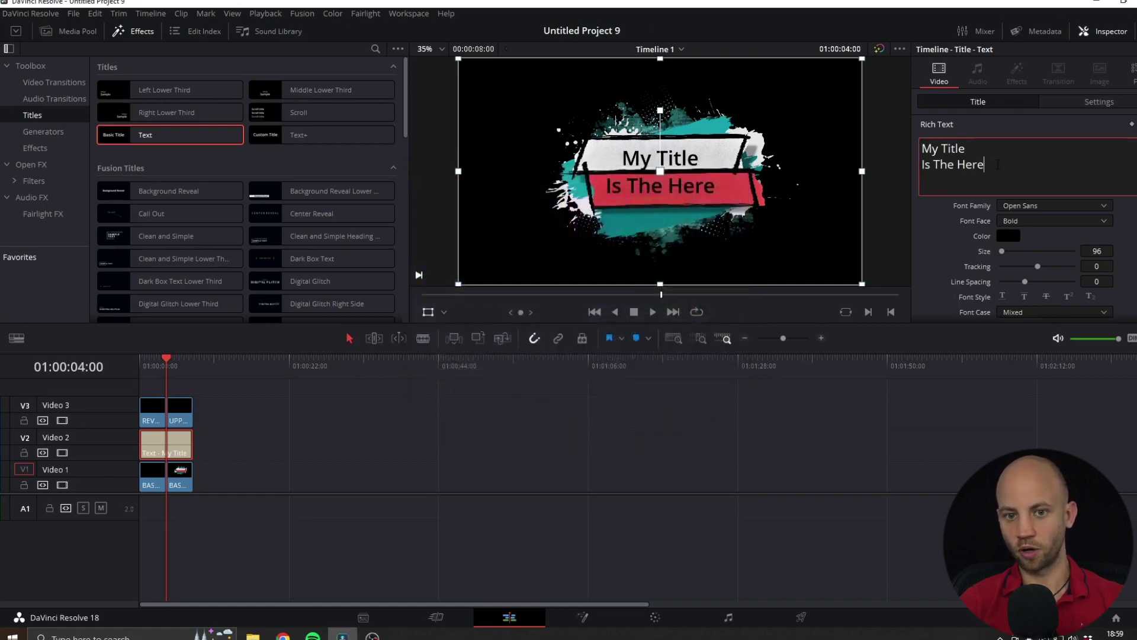
Step: Set the 'Is The Here' line to Extrabold at size 106 with line spacing 17
{"action": "left_click_drag", "start_coordinate": [999, 164], "coordinate": [918, 164]}
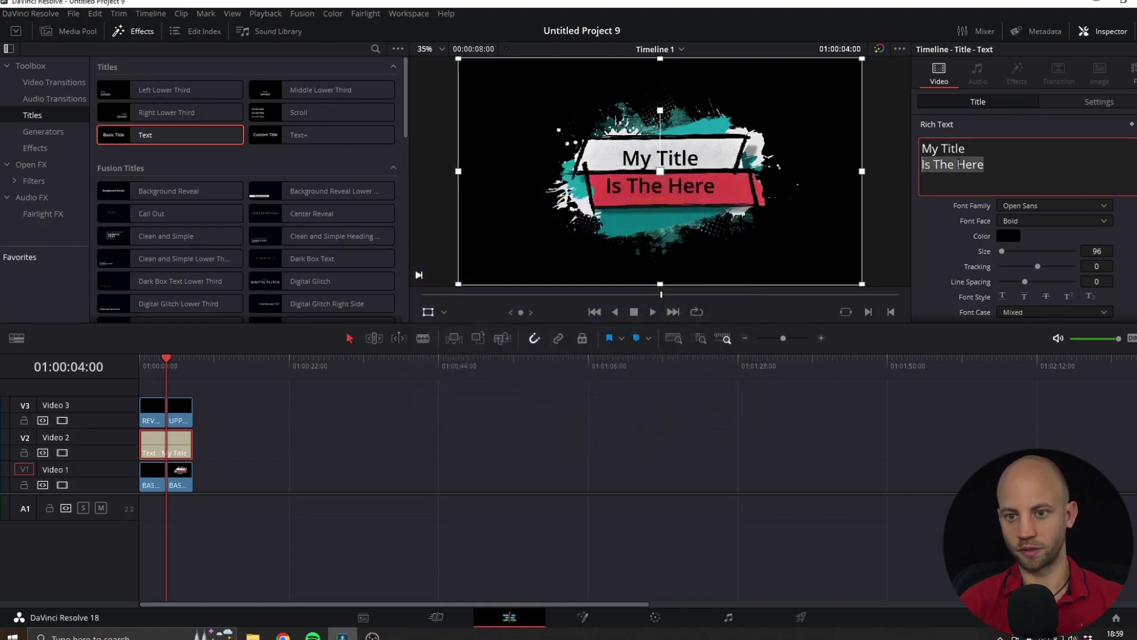
{"action": "left_click", "coordinate": [1031, 219]}
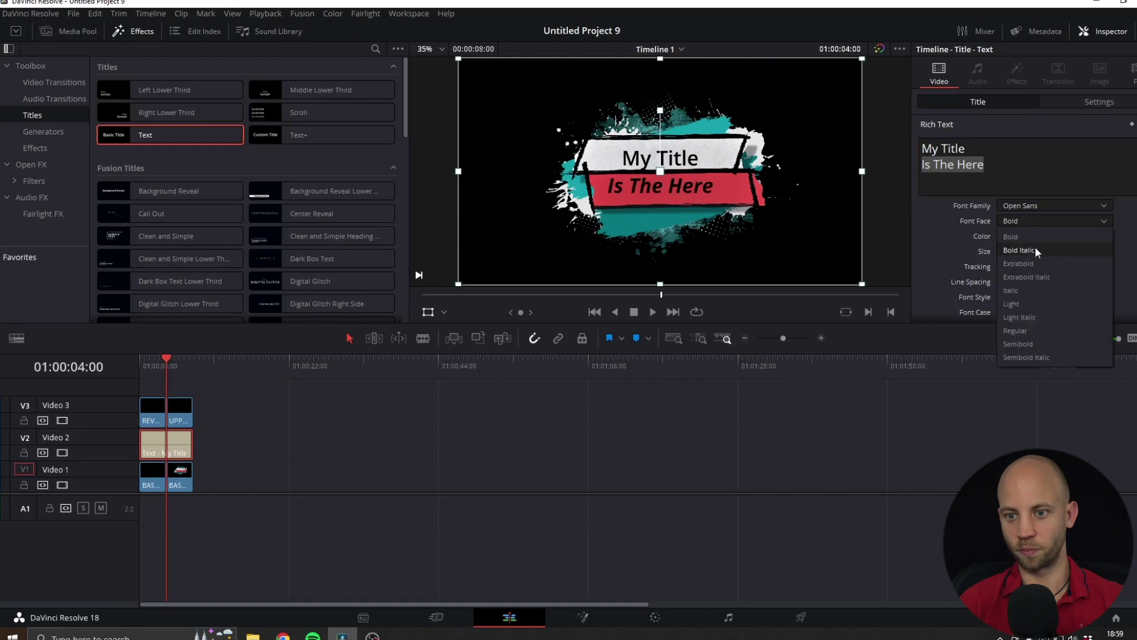
{"action": "left_click", "coordinate": [1030, 263]}
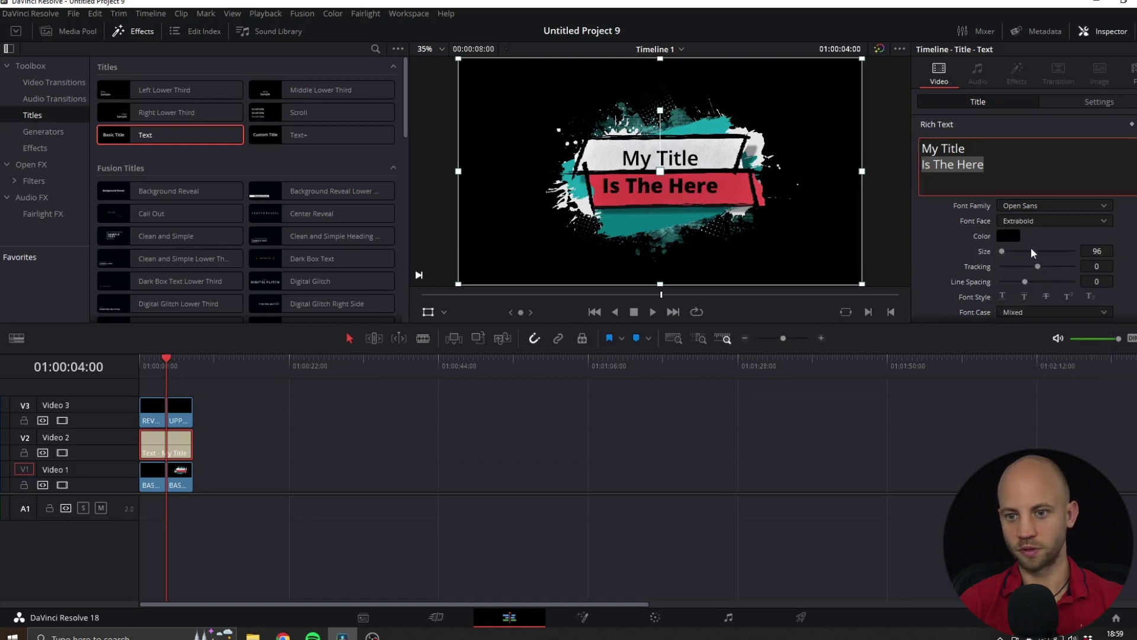
{"action": "left_click_drag", "start_coordinate": [1096, 251], "coordinate": [1118, 251]}
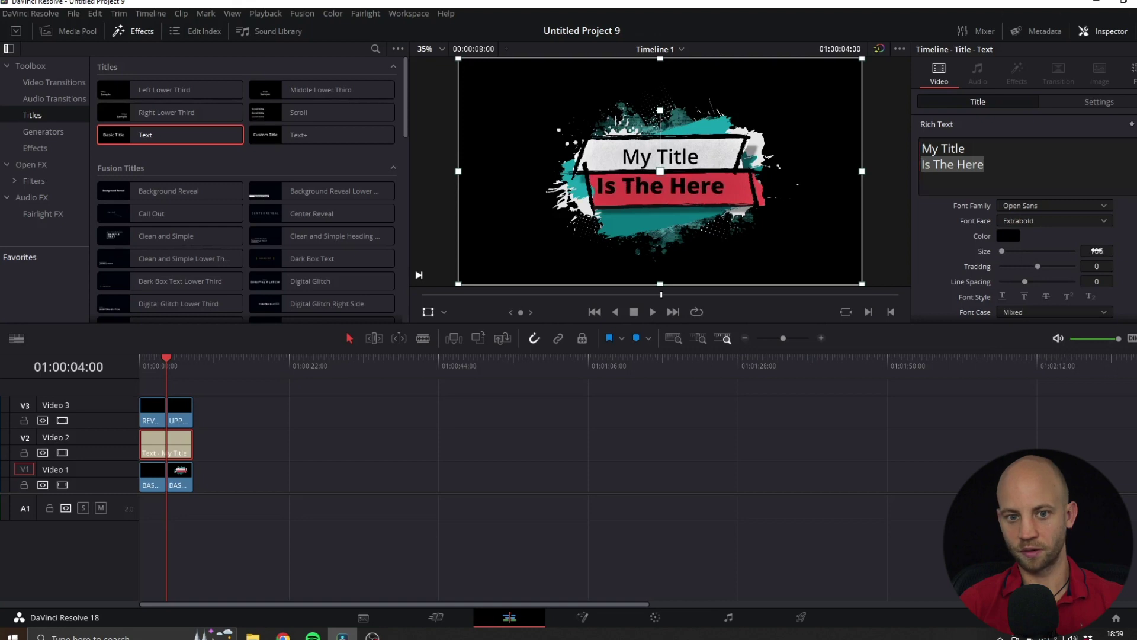
{"action": "left_click_drag", "start_coordinate": [1118, 251], "coordinate": [1114, 282]}
{"action": "scroll", "coordinate": [1025, 237], "scroll_direction": "down", "scroll_amount": 2}
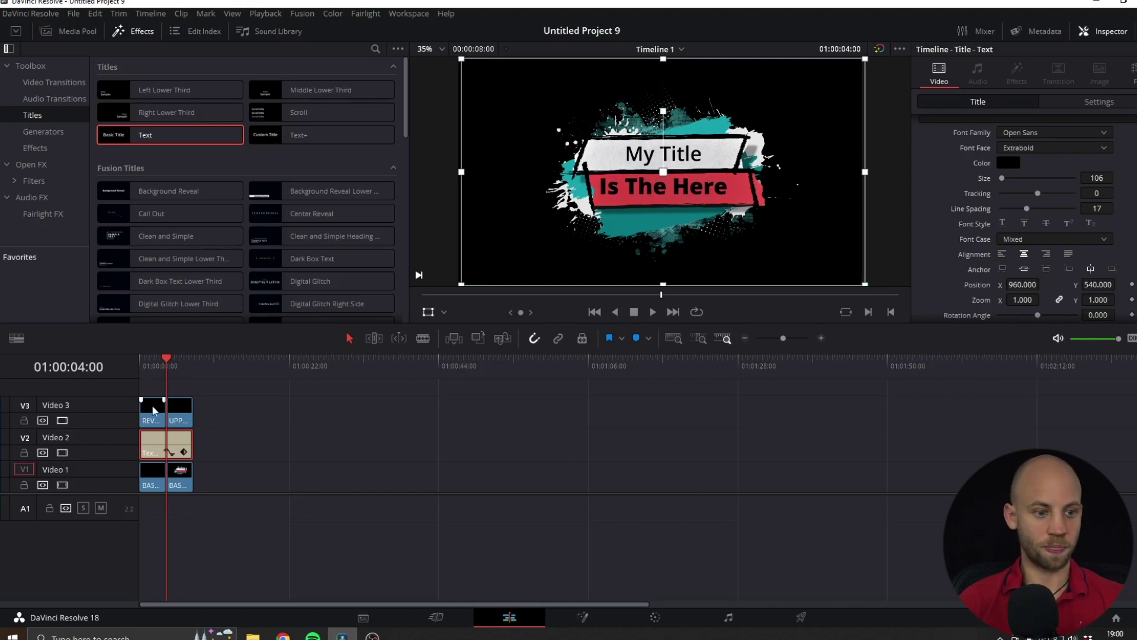
Step: Trim the Text clip to start at 01:00:03:00, where the white stroke fills the banner
{"action": "left_click_drag", "start_coordinate": [165, 357], "coordinate": [116, 353]}
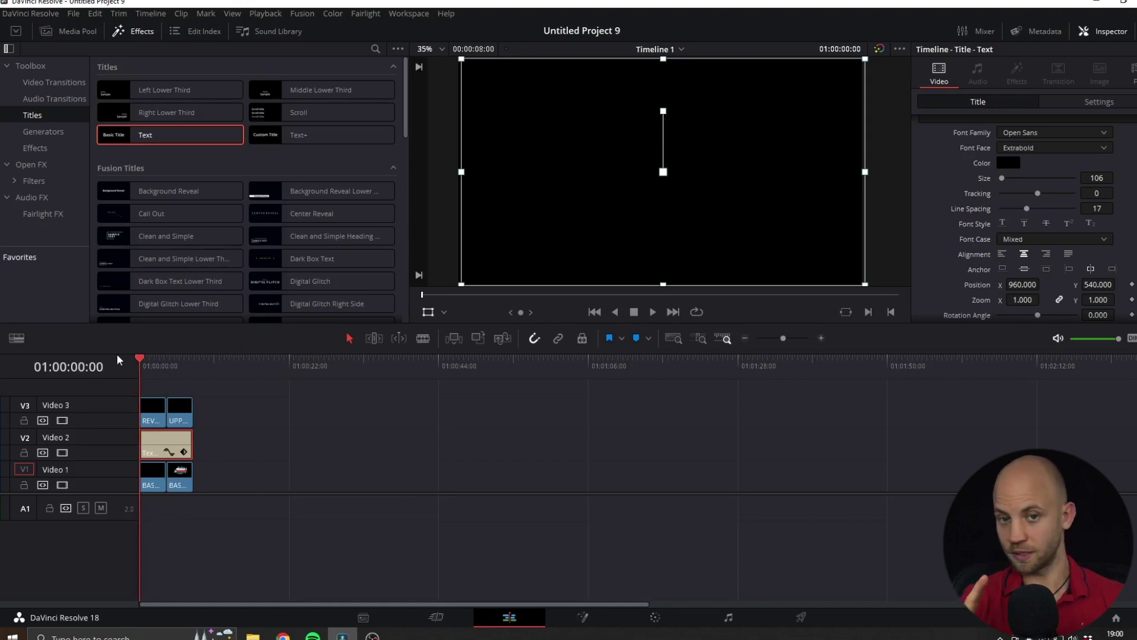
{"action": "key", "text": "space"}
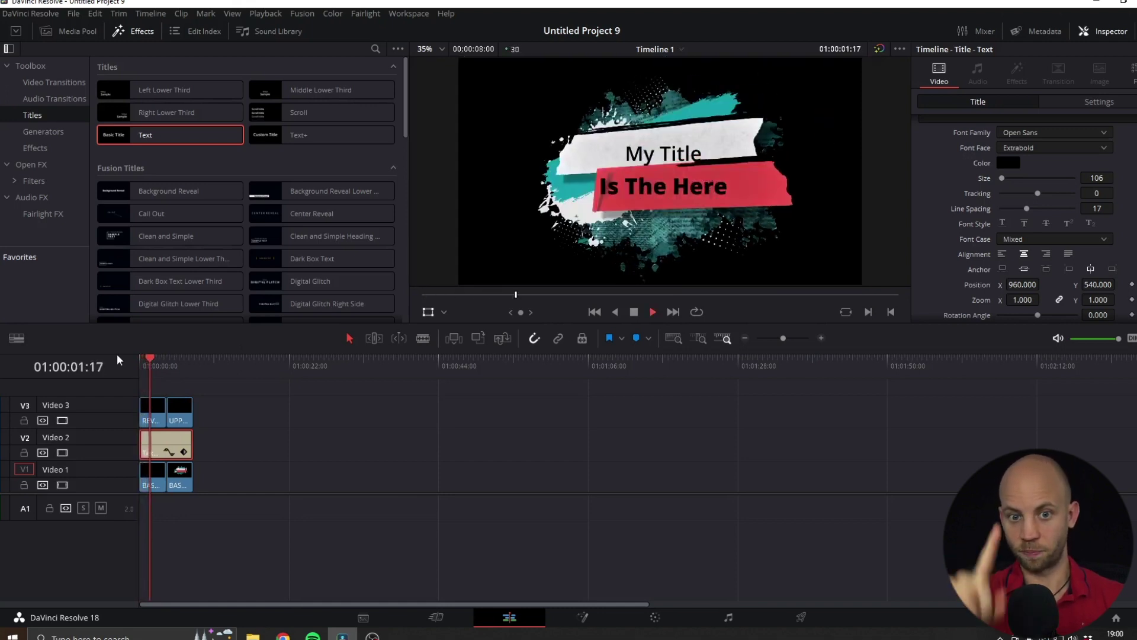
{"action": "key", "text": "space"}
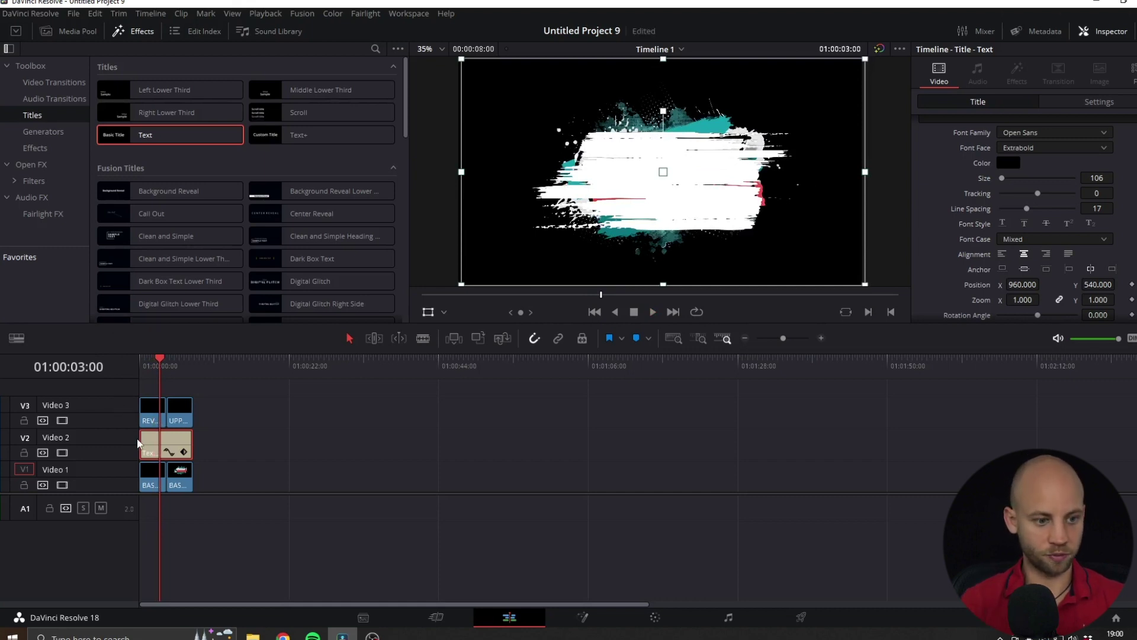
{"action": "left_click_drag", "start_coordinate": [138, 443], "coordinate": [156, 441]}
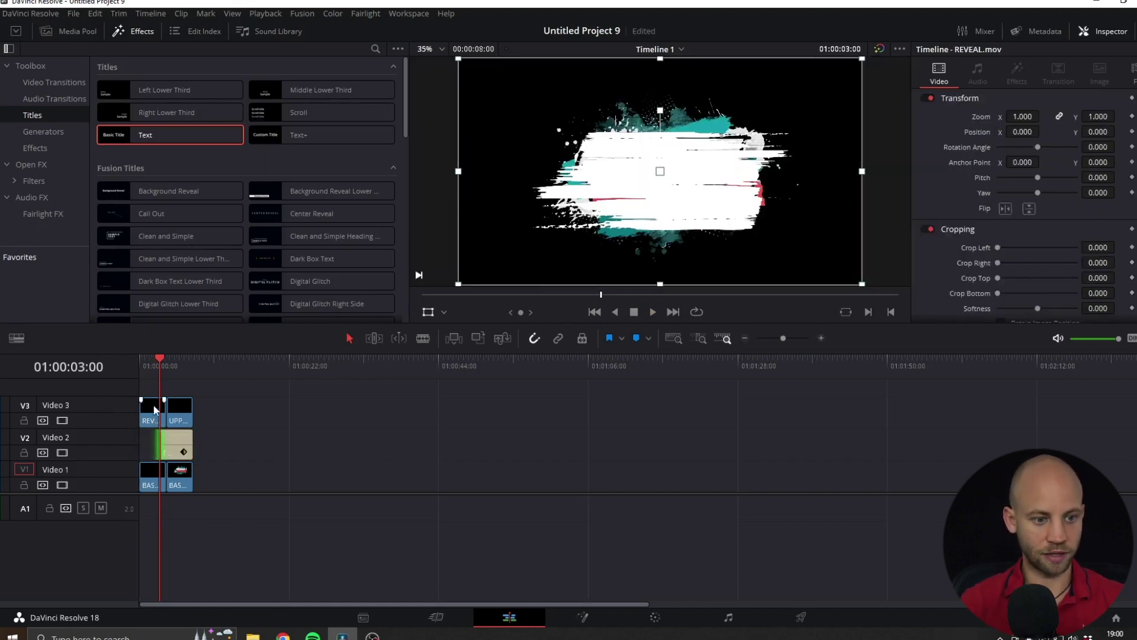
Step: Replay the intro from the start to check that the title appears later
{"action": "left_click_drag", "start_coordinate": [159, 356], "coordinate": [88, 355]}
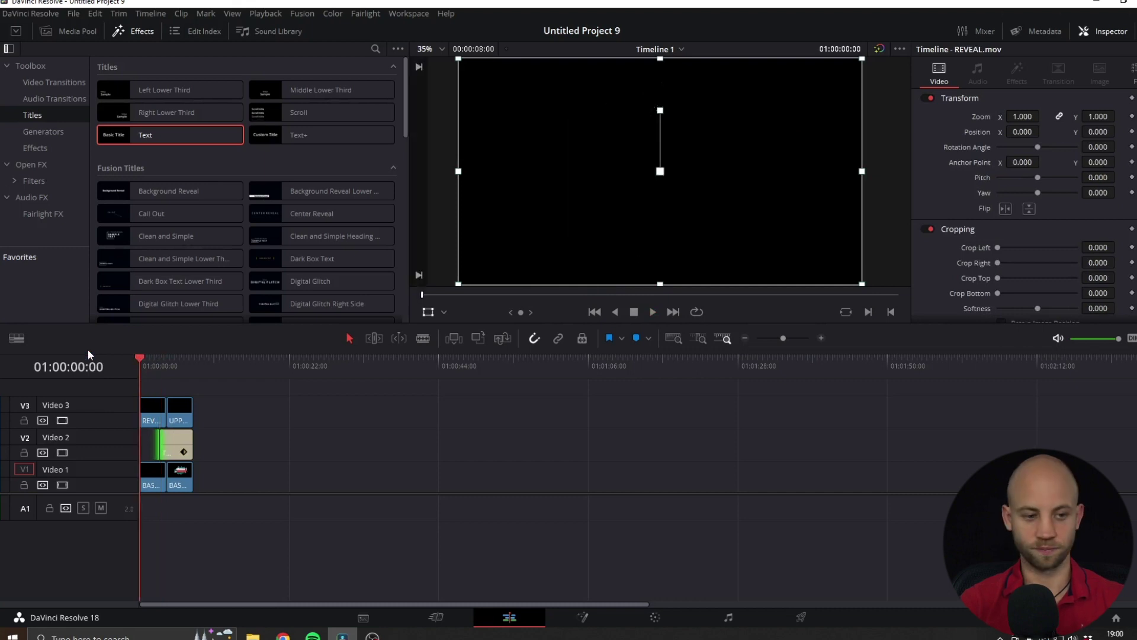
{"action": "key", "text": "space"}
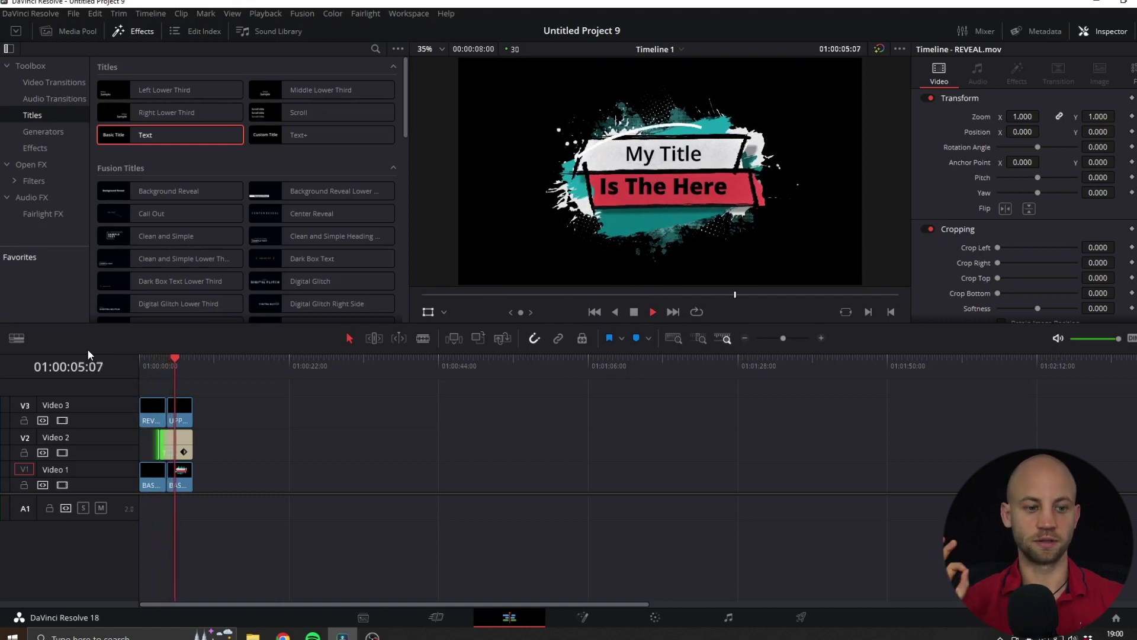
{"action": "key", "text": "space"}
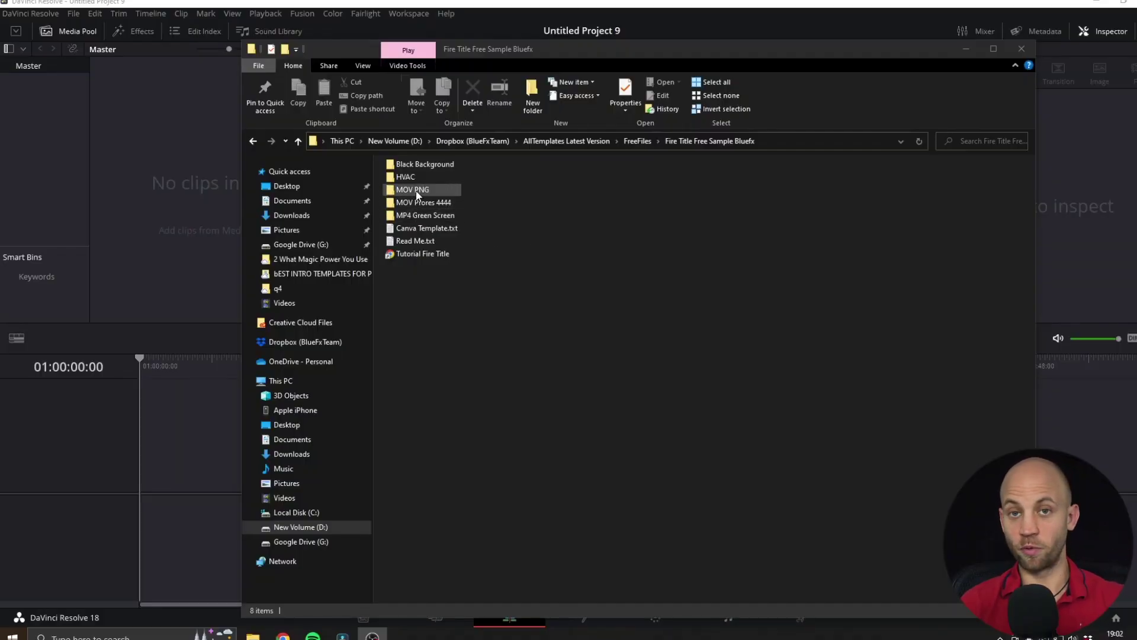
Step: Open the MOV PNG folder and drag the four 002 .mov clips into the Media Pool
{"action": "double_click", "coordinate": [418, 196]}
{"action": "left_click_drag", "start_coordinate": [780, 193], "coordinate": [171, 156]}
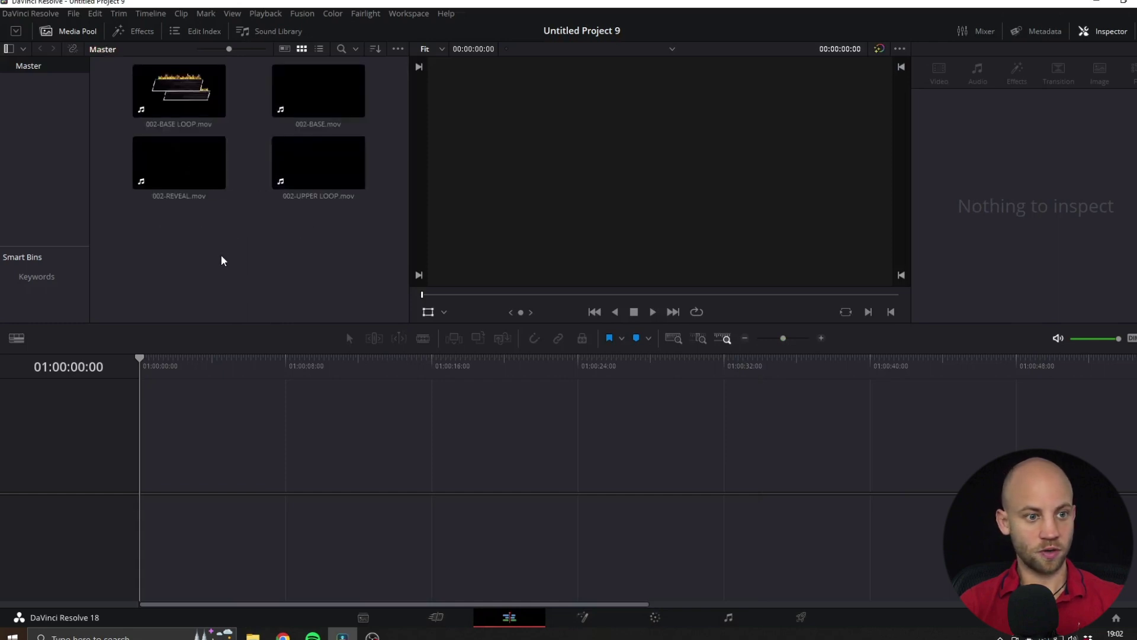
Step: Place 002-BASE then 002-BASE LOOP on Video 1 and add two more video tracks
{"action": "left_click_drag", "start_coordinate": [305, 101], "coordinate": [141, 474]}
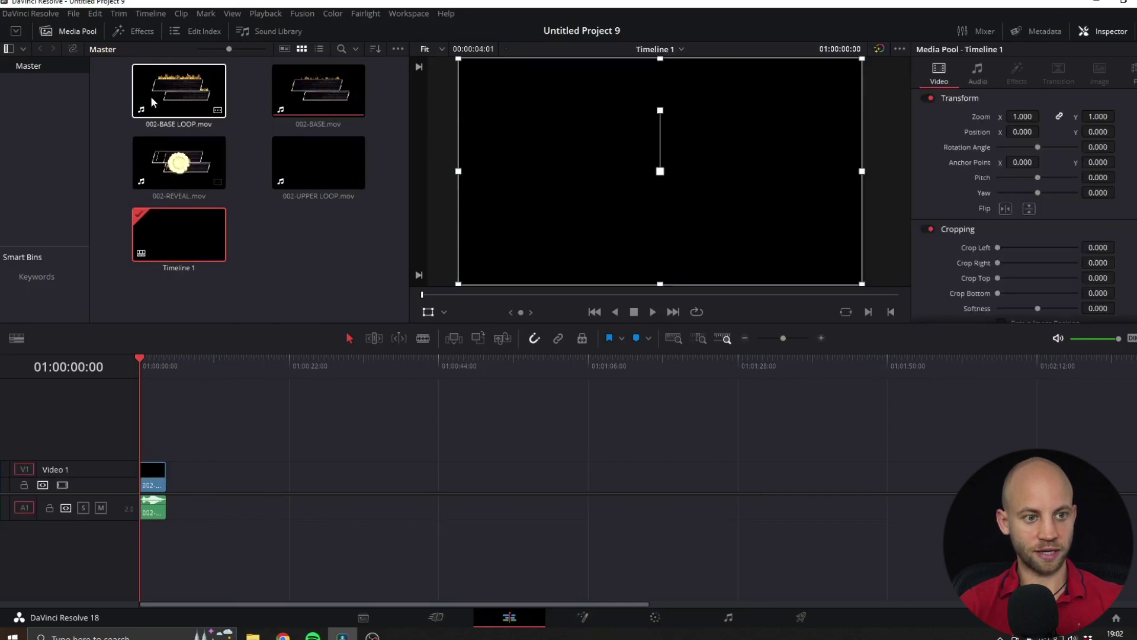
{"action": "left_click_drag", "start_coordinate": [150, 95], "coordinate": [174, 511]}
{"action": "right_click", "coordinate": [106, 438]}
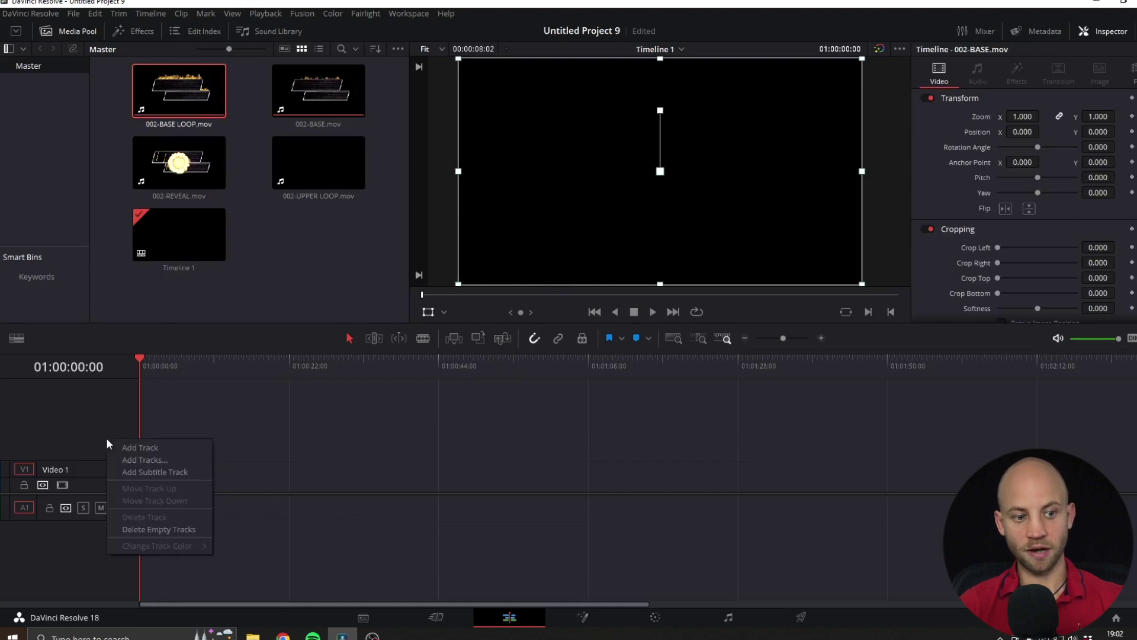
{"action": "right_click", "coordinate": [76, 431]}
{"action": "right_click", "coordinate": [76, 431]}
{"action": "right_click", "coordinate": [81, 404]}
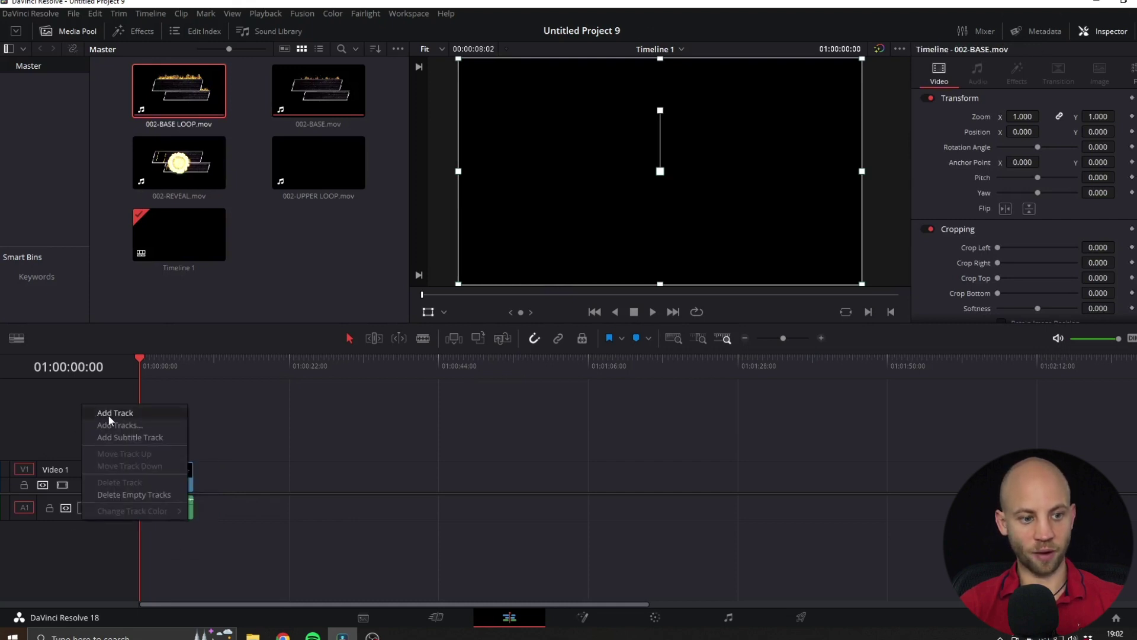
{"action": "left_click", "coordinate": [108, 415]}
{"action": "right_click", "coordinate": [108, 415]}
{"action": "left_click", "coordinate": [131, 429]}
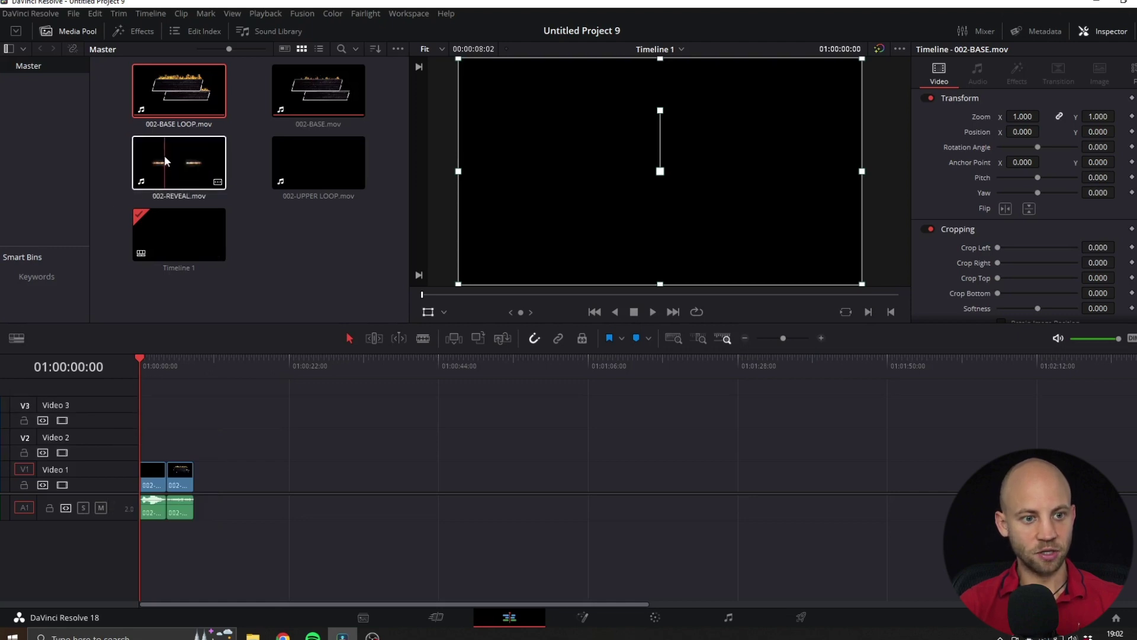
Step: Put 002-REVEAL and 002-UPPER LOOP on Video 3 and preview the revealed fire title
{"action": "left_click_drag", "start_coordinate": [154, 165], "coordinate": [153, 408]}
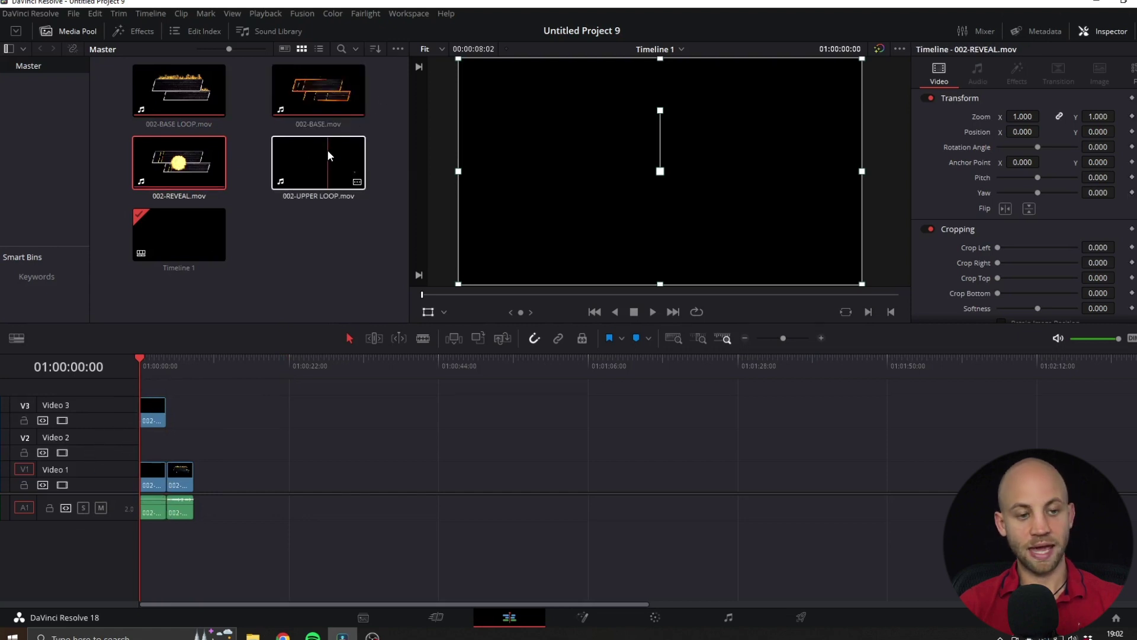
{"action": "left_click_drag", "start_coordinate": [296, 155], "coordinate": [167, 426]}
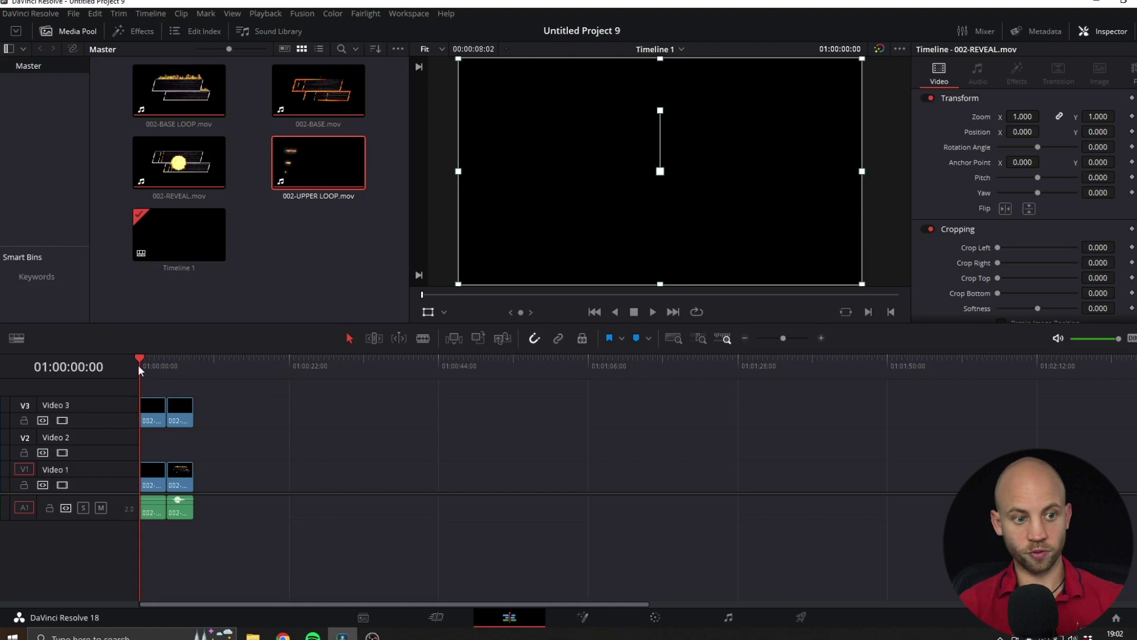
{"action": "left_click_drag", "start_coordinate": [147, 357], "coordinate": [173, 363]}
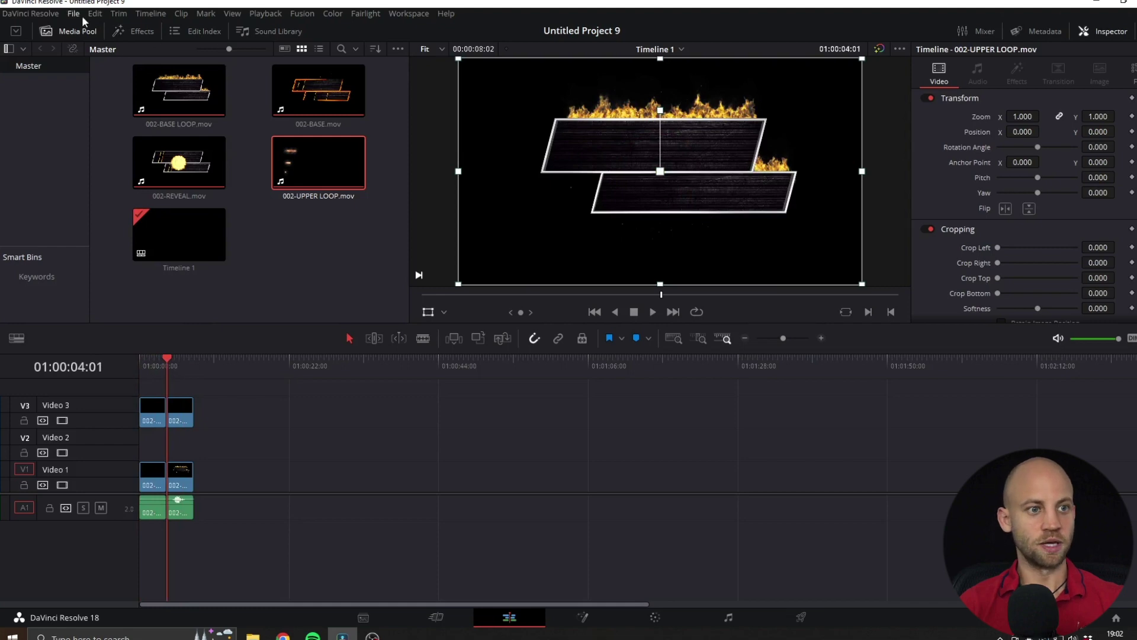
Step: Drag a Text title from Effects onto Video 2 and select its Basic Title text in the Inspector
{"action": "left_click", "coordinate": [140, 29]}
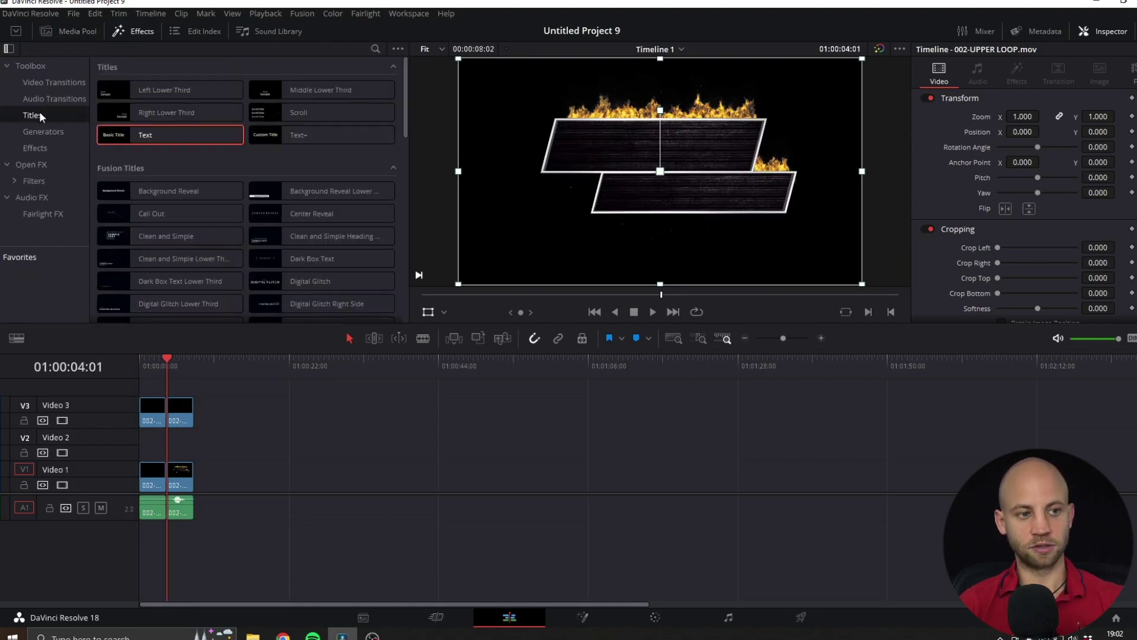
{"action": "left_click_drag", "start_coordinate": [120, 140], "coordinate": [193, 443]}
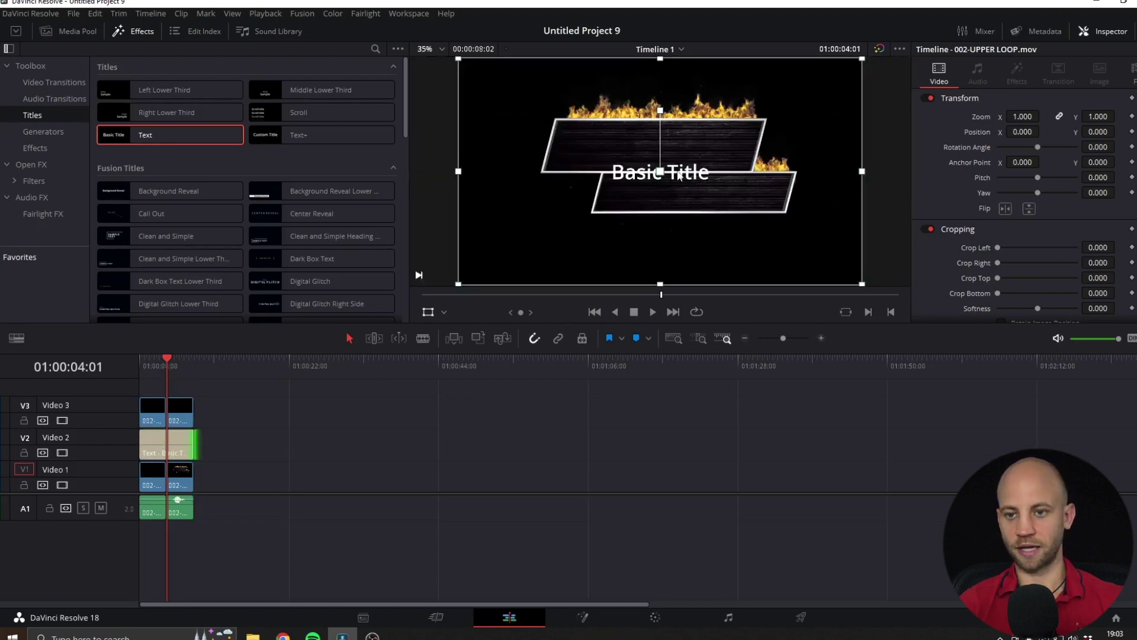
{"action": "left_click", "coordinate": [155, 449]}
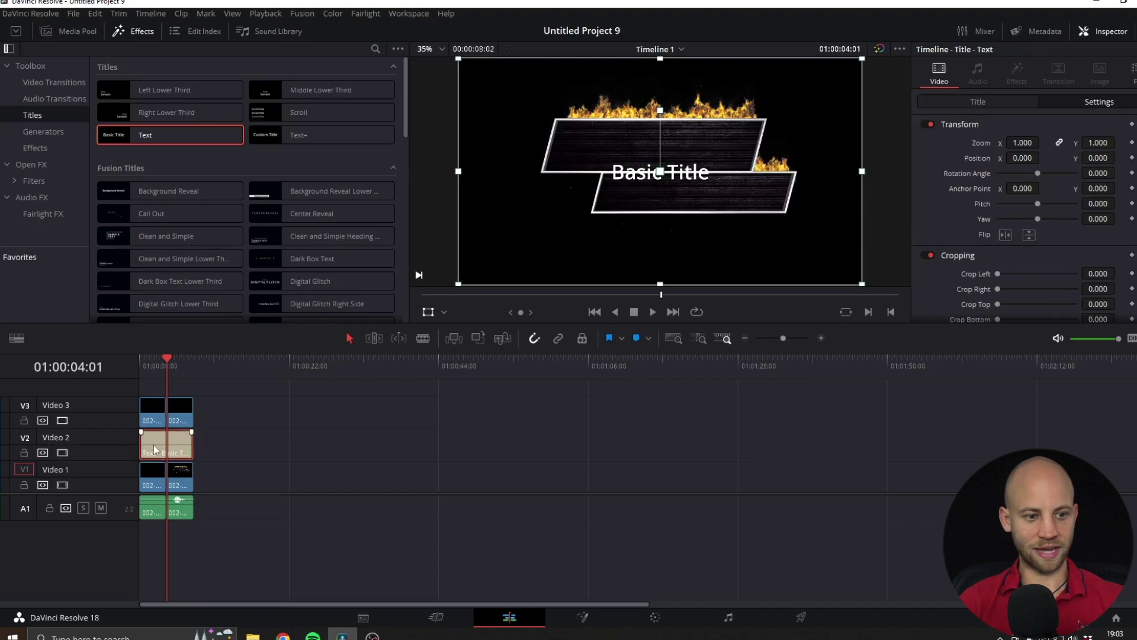
{"action": "left_click", "coordinate": [1011, 105]}
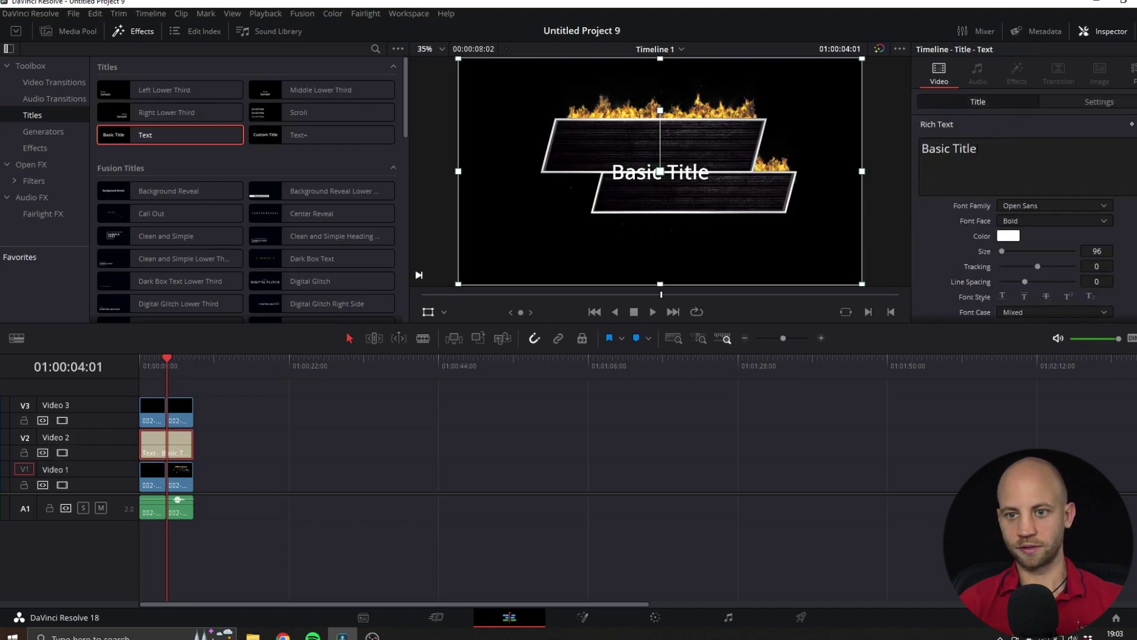
{"action": "triple_click", "coordinate": [1001, 152]}
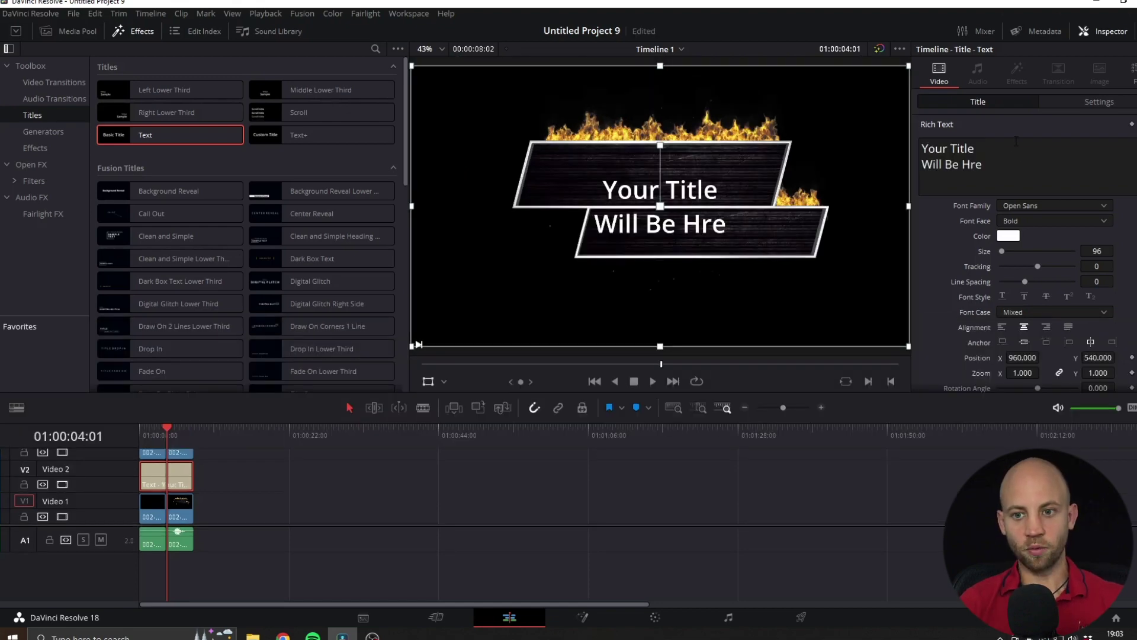
Step: Make the title read 'Your Title' over an indented 'Will Be Here', size 136, line spacing 26
{"action": "left_click", "coordinate": [1016, 141]}
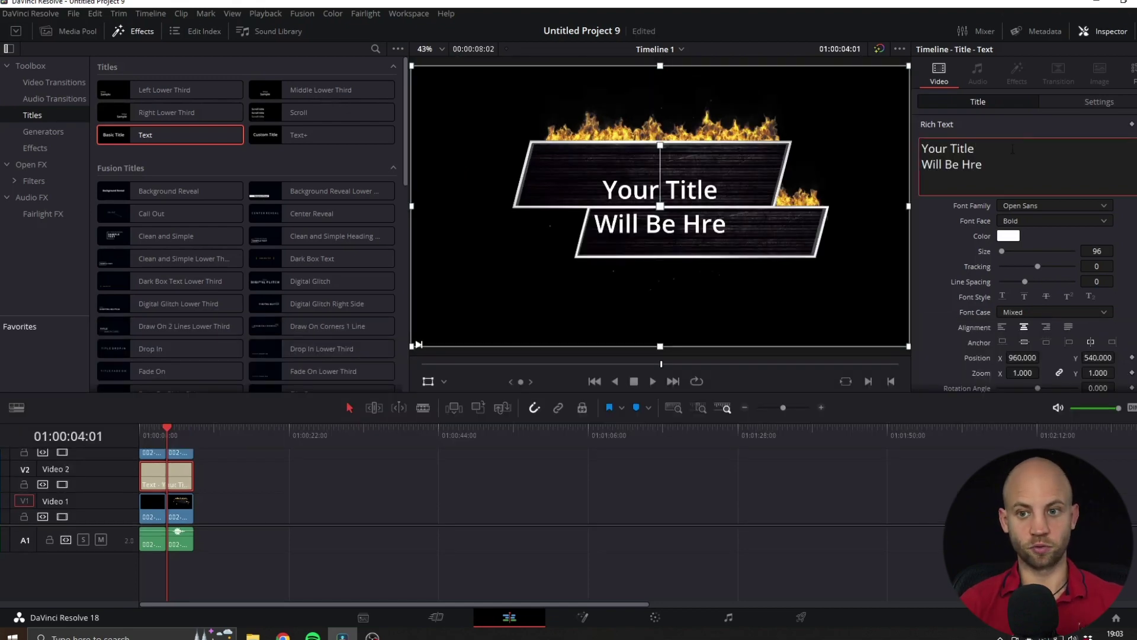
{"action": "left_click_drag", "start_coordinate": [1013, 150], "coordinate": [922, 149]}
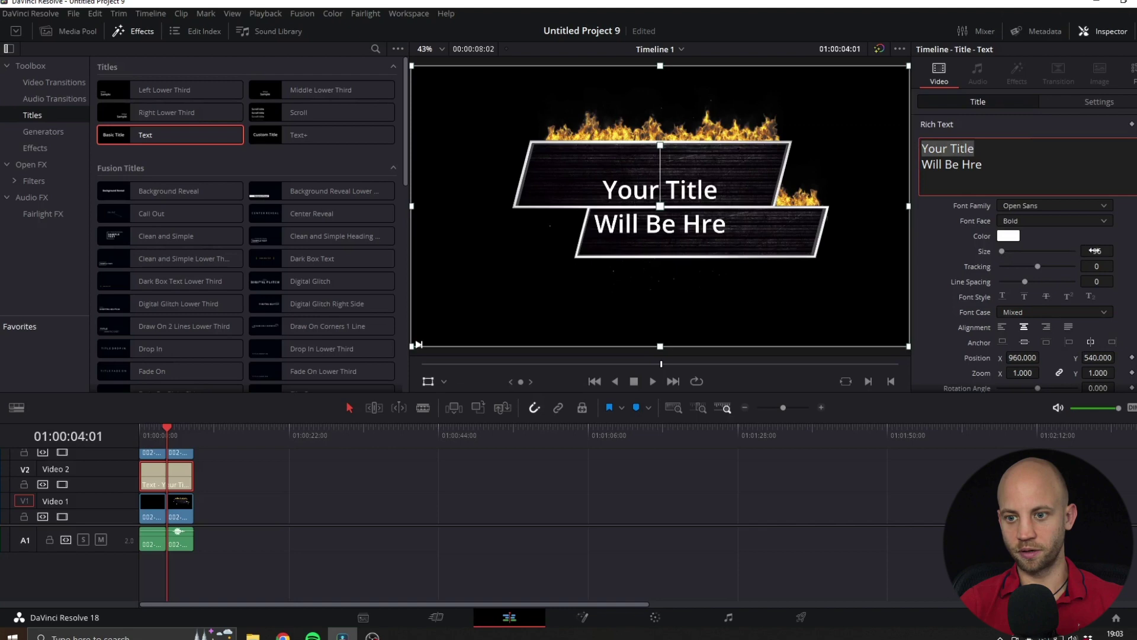
{"action": "left_click_drag", "start_coordinate": [1095, 252], "coordinate": [1136, 252]}
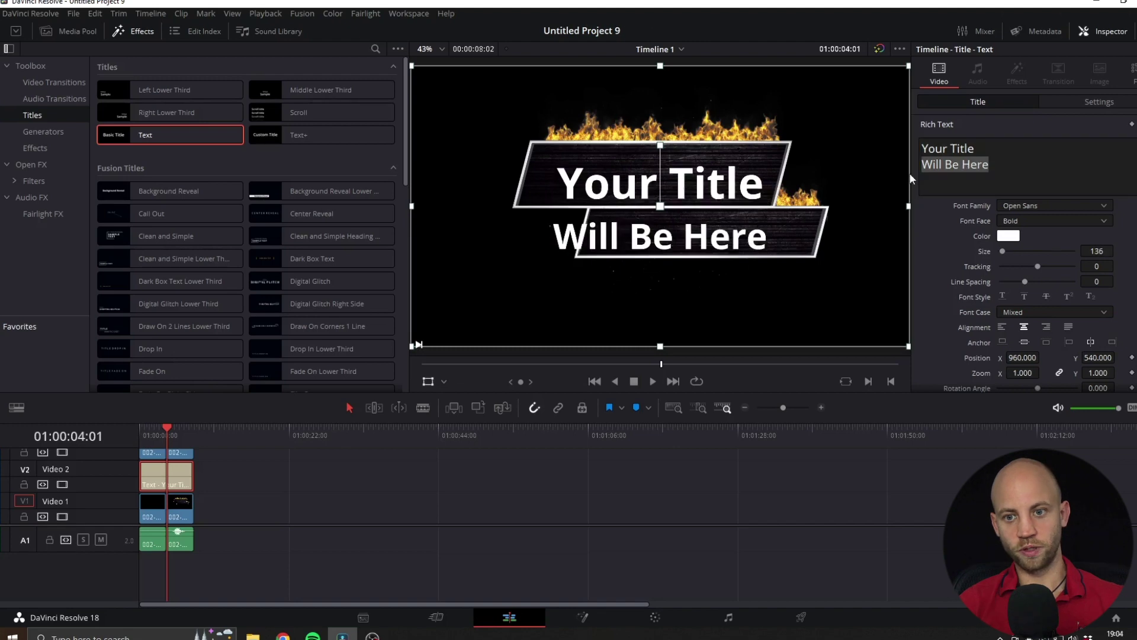
{"action": "left_click", "coordinate": [922, 164]}
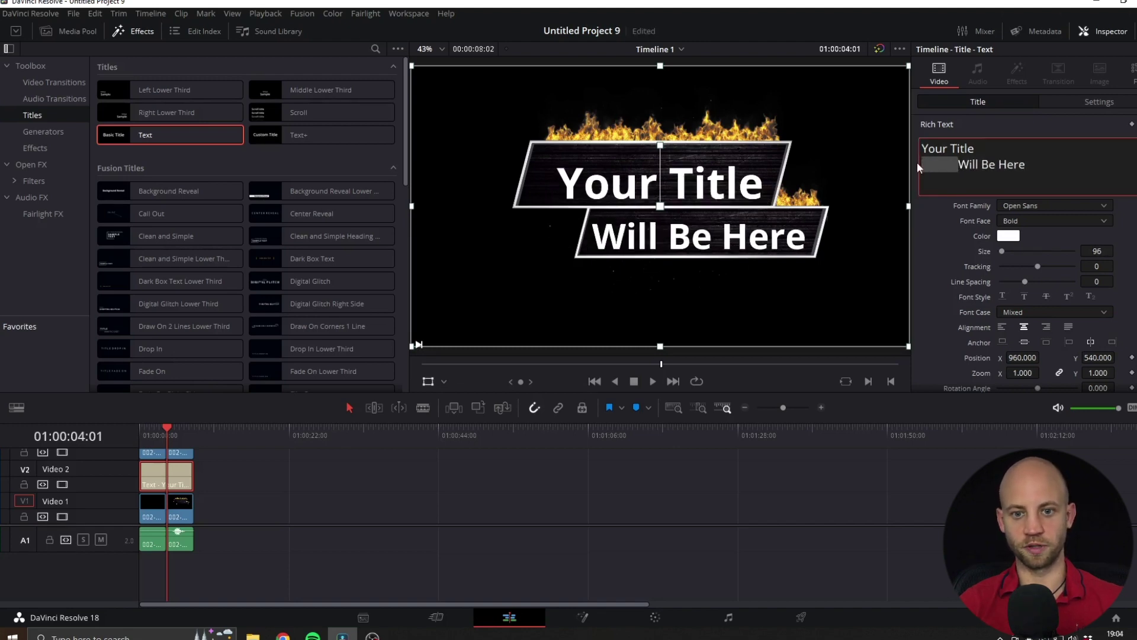
{"action": "key", "text": "End"}
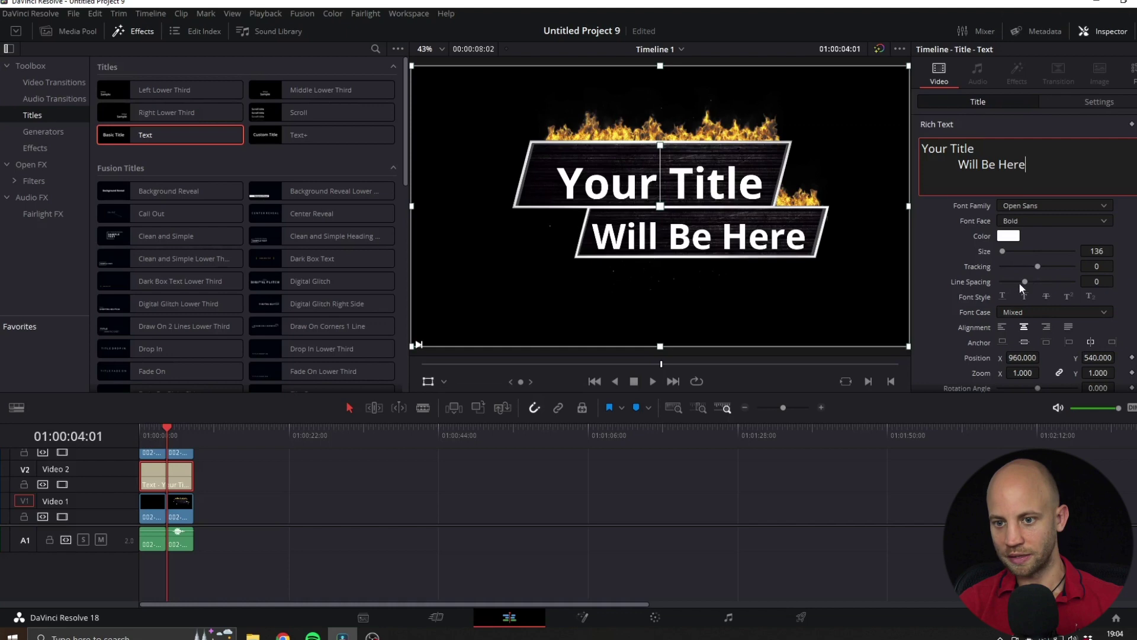
{"action": "left_click_drag", "start_coordinate": [1026, 282], "coordinate": [1027, 279]}
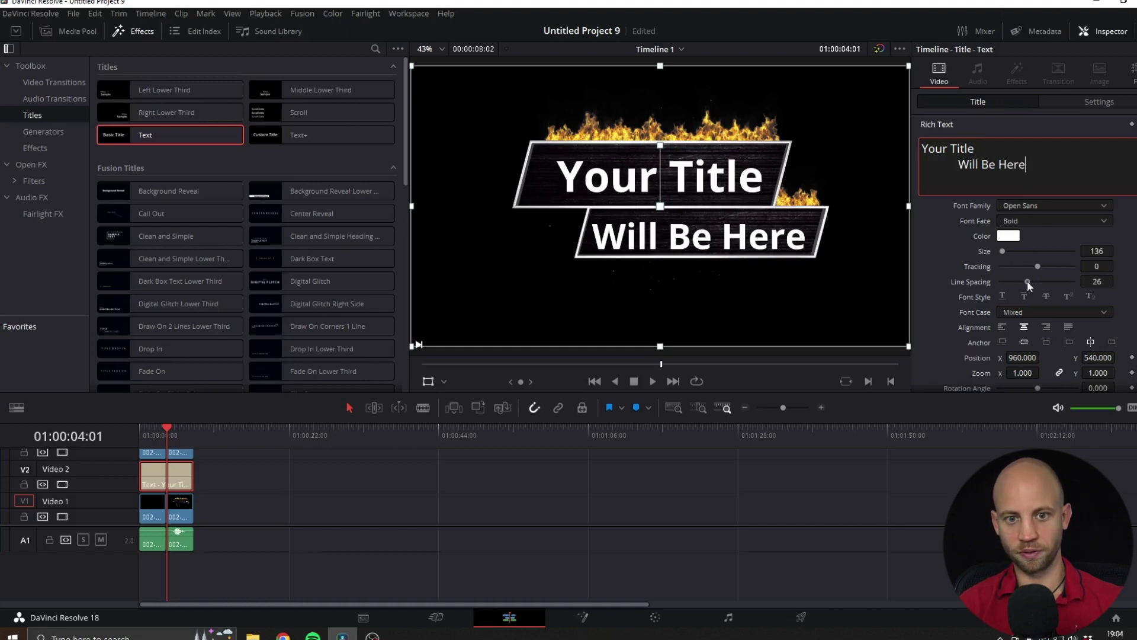
{"action": "left_click_drag", "start_coordinate": [166, 429], "coordinate": [132, 422]}
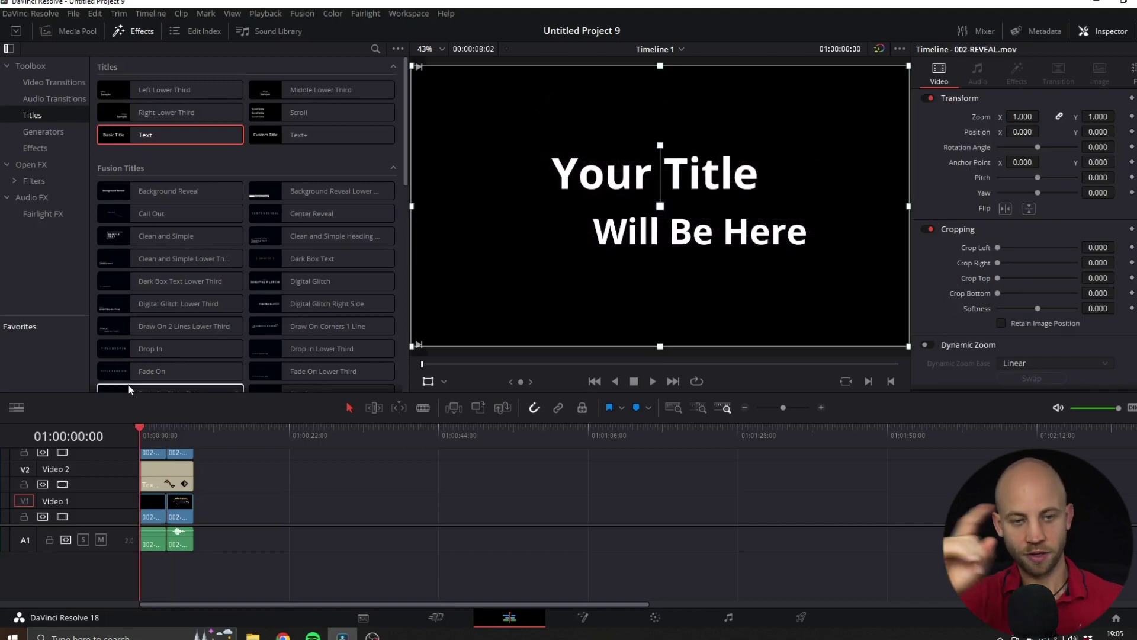
Step: Preview the intro, zoom the timeline in, and park the playhead at the explosion
{"action": "key", "text": "space"}
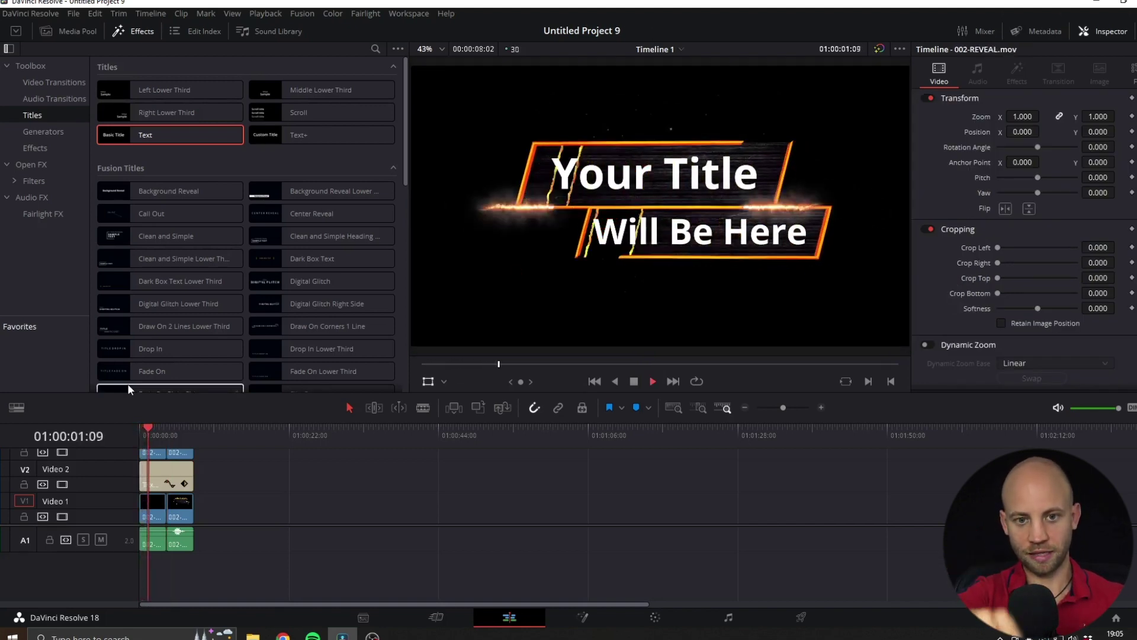
{"action": "key", "text": "space"}
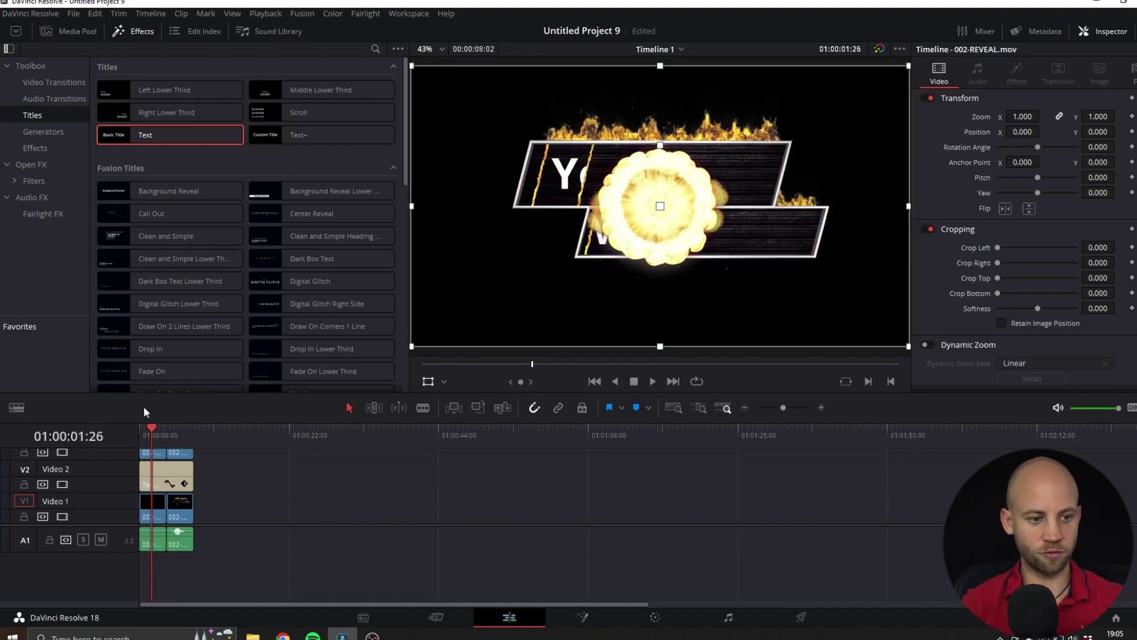
{"action": "left_click_drag", "start_coordinate": [151, 430], "coordinate": [150, 427]}
{"action": "key", "text": "space"}
{"action": "key", "text": "space"}
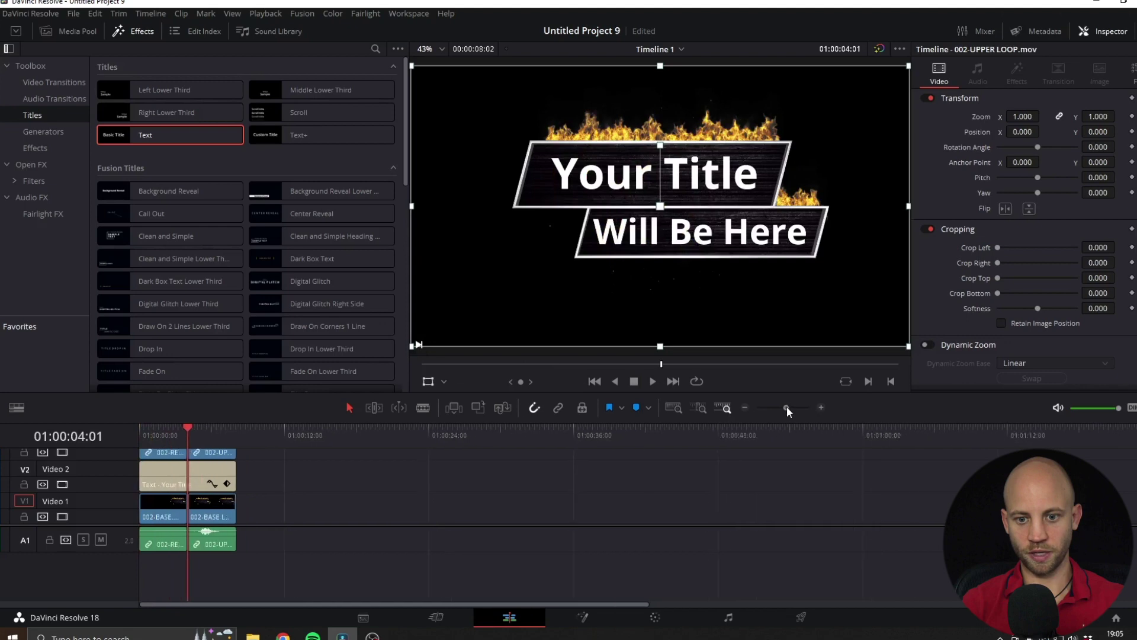
{"action": "left_click_drag", "start_coordinate": [786, 406], "coordinate": [792, 407]}
{"action": "left_click_drag", "start_coordinate": [229, 430], "coordinate": [198, 424]}
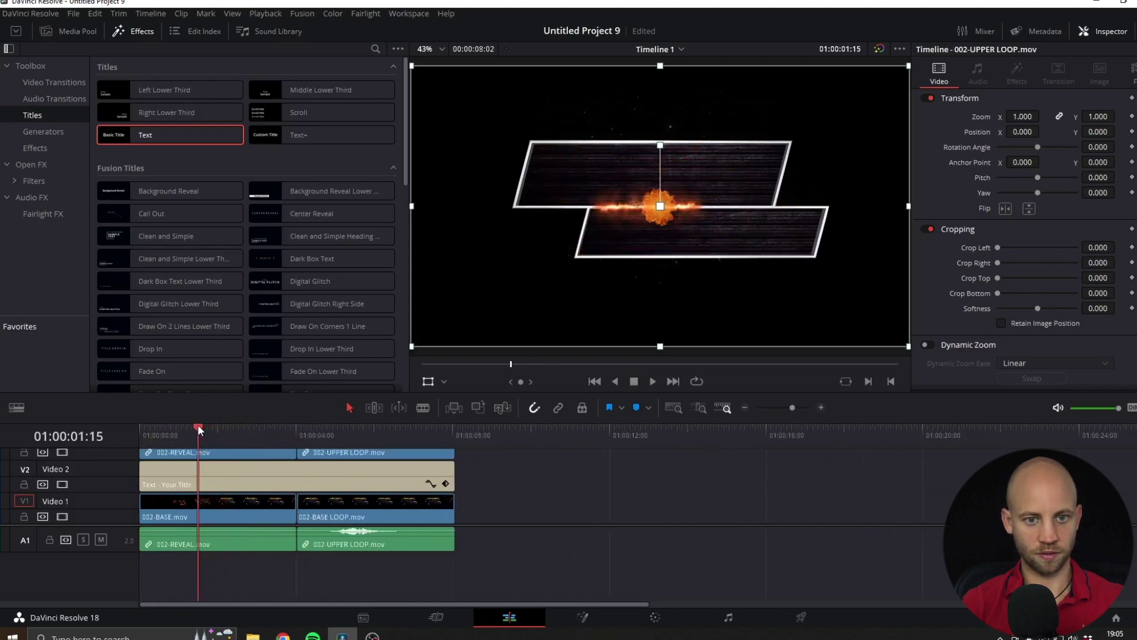
Step: Trim the title clip's head to about 1:15 and replay the intro to check the reveal
{"action": "left_click", "coordinate": [170, 478]}
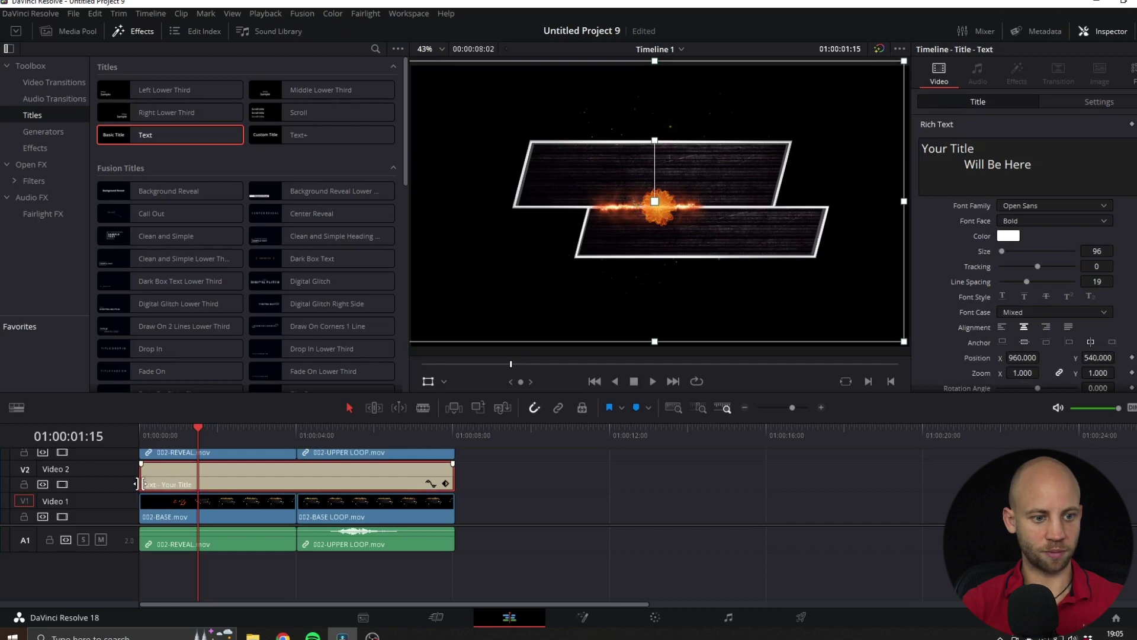
{"action": "left_click_drag", "start_coordinate": [141, 478], "coordinate": [199, 479]}
{"action": "left_click", "coordinate": [135, 425]}
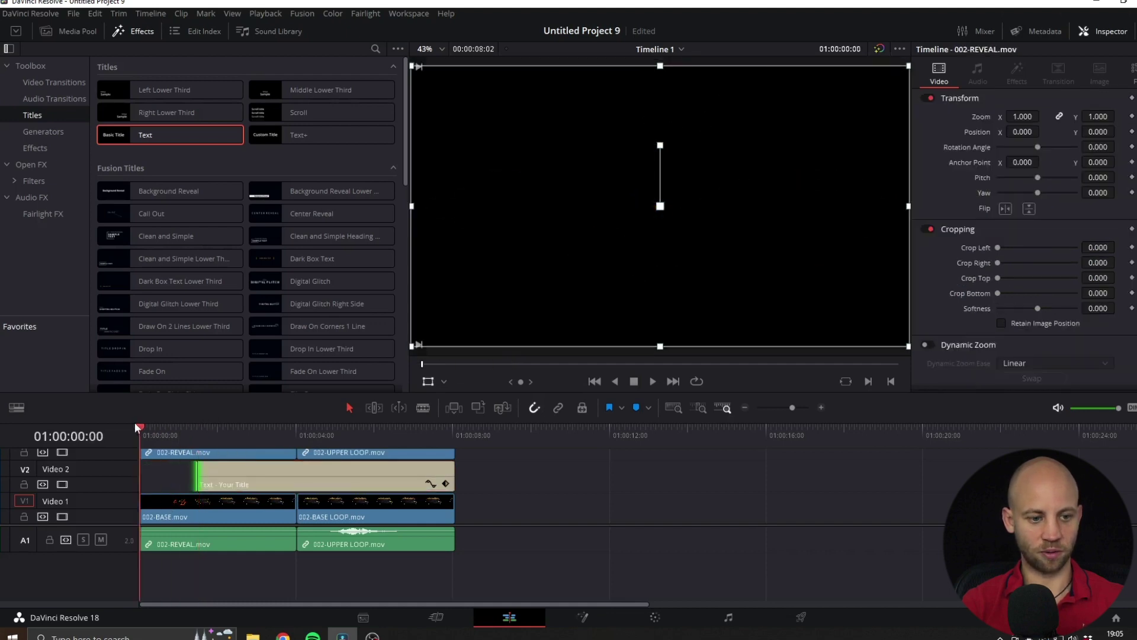
{"action": "key", "text": "space"}
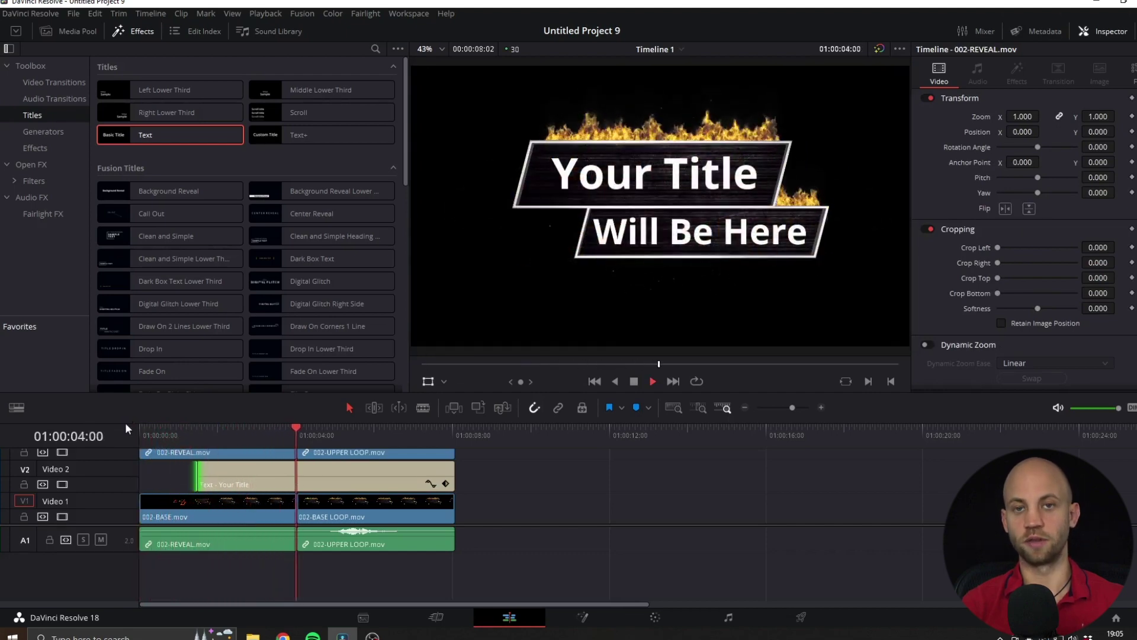
{"action": "key", "text": "space"}
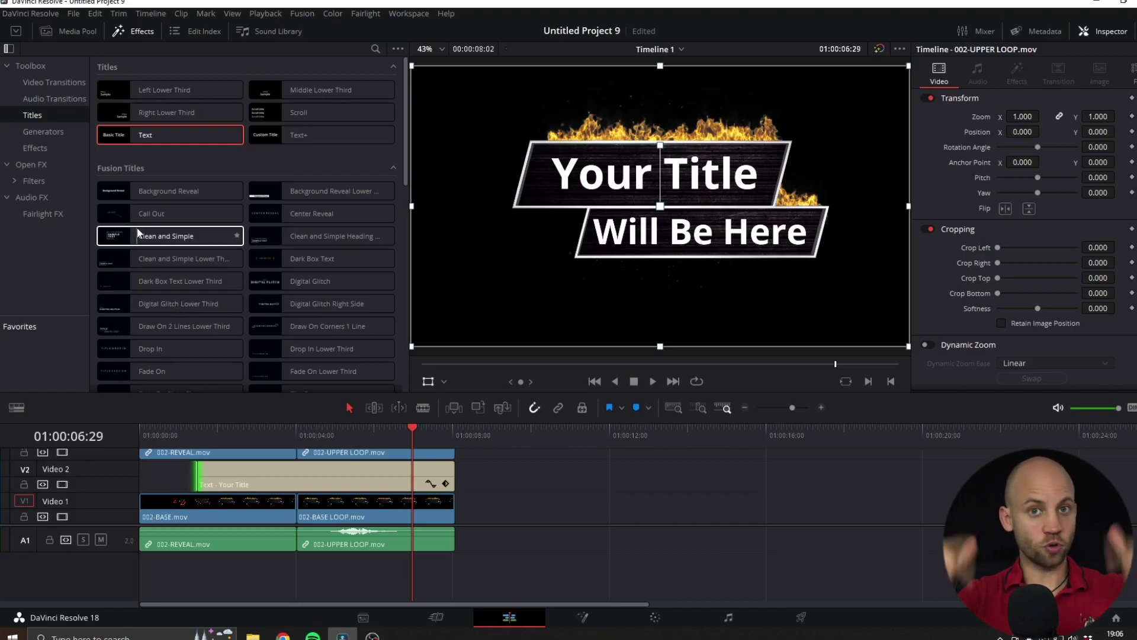
{"action": "mouse_move", "coordinate": [138, 228]}
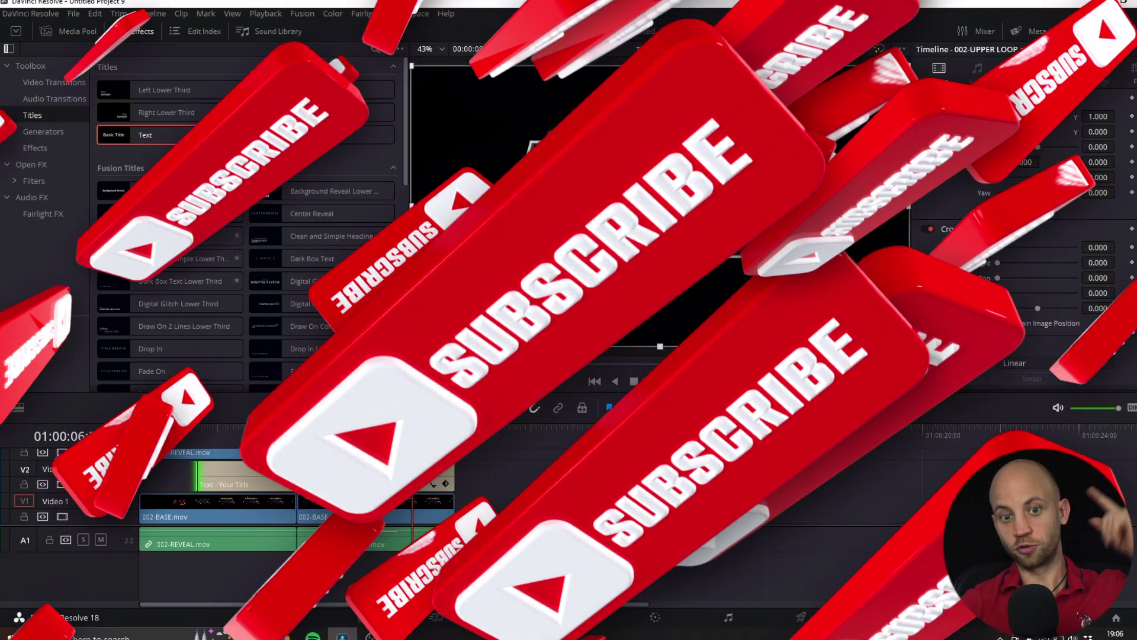